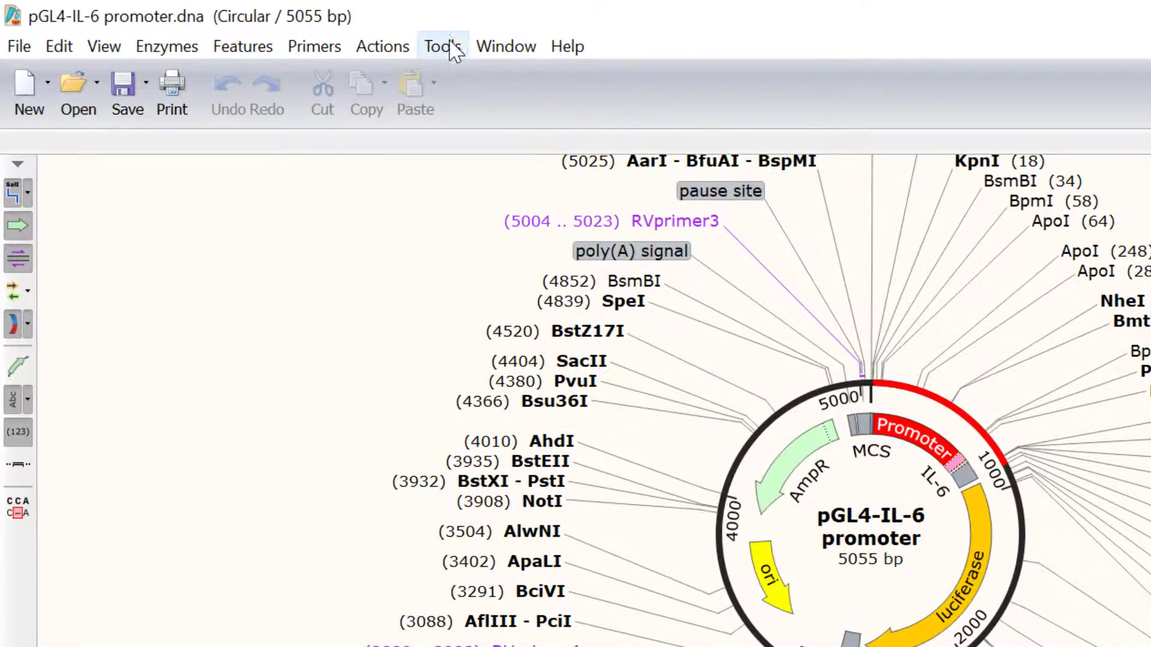
Step: Simulate an agarose gel for the pGL4-IL-6 promoter plasmid, using 10 lanes
left_click(444, 46)
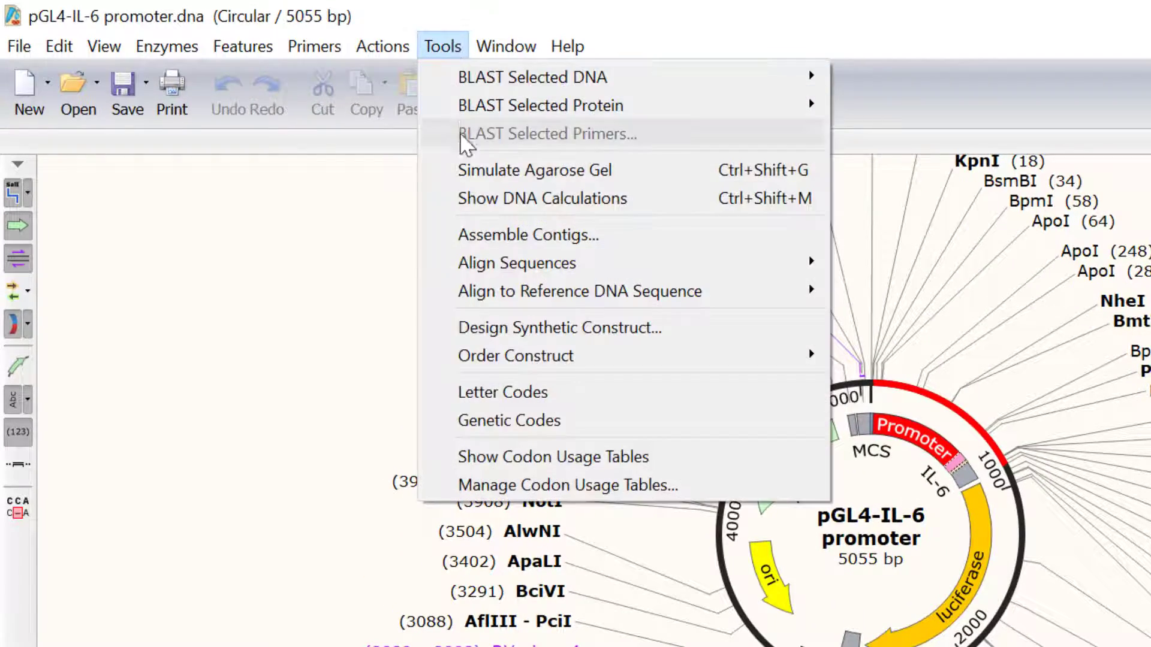
left_click(467, 172)
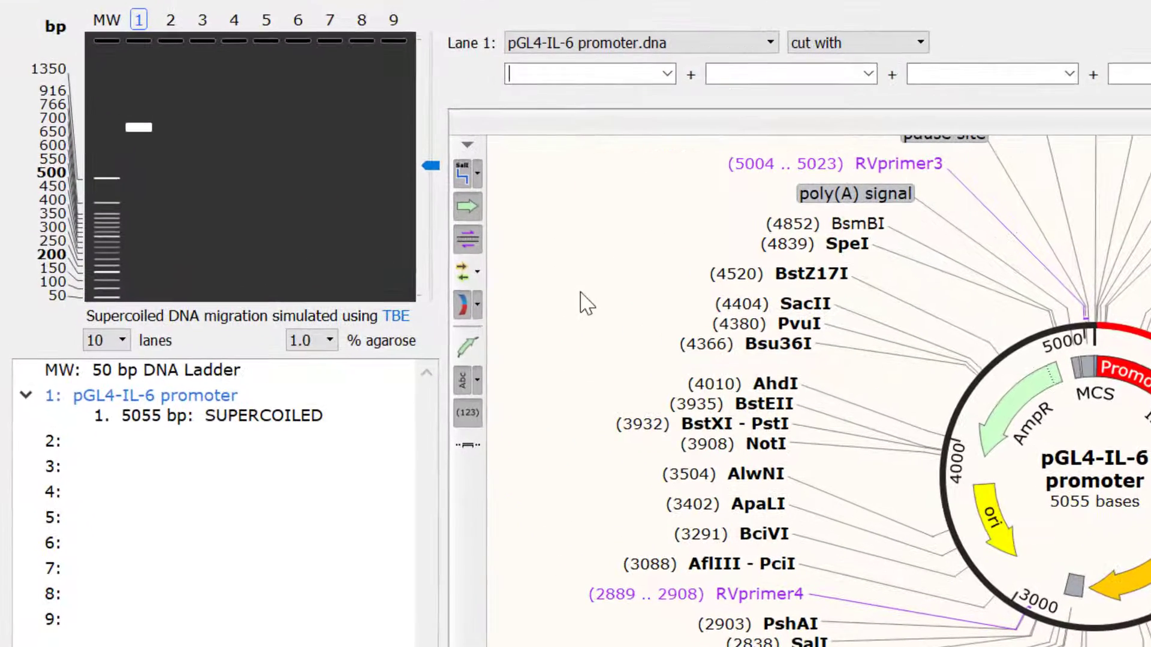
left_click(110, 340)
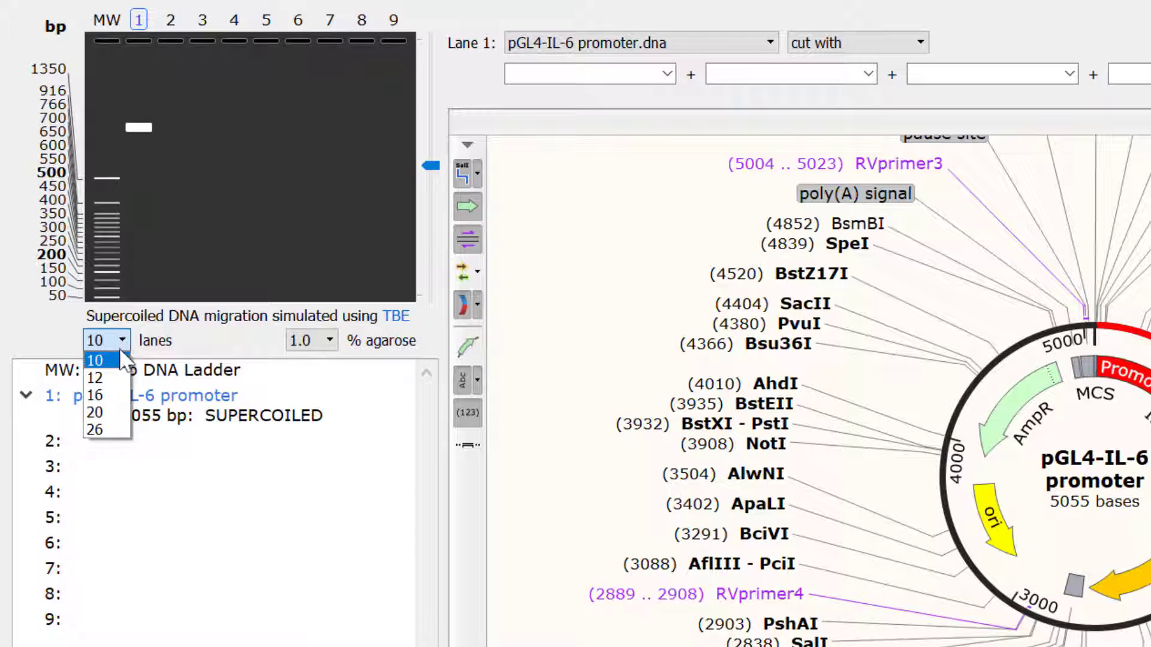
left_click(117, 362)
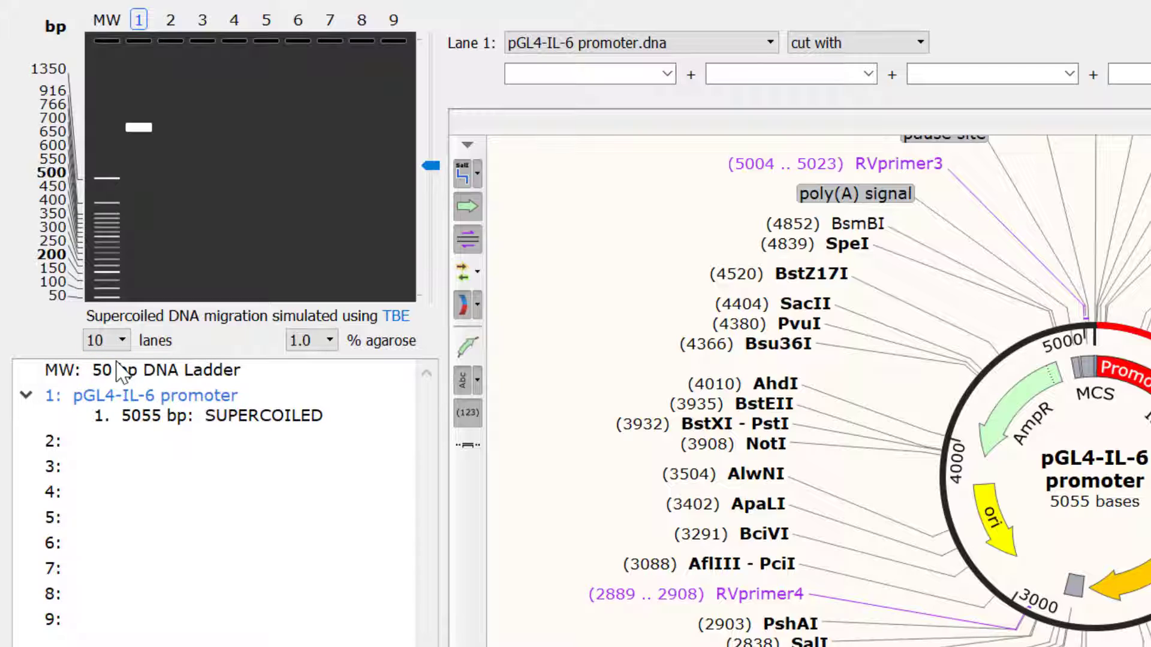
Step: Set the gel's MW marker to the Bionexus Hi-Lo DNA Marker
left_click(198, 372)
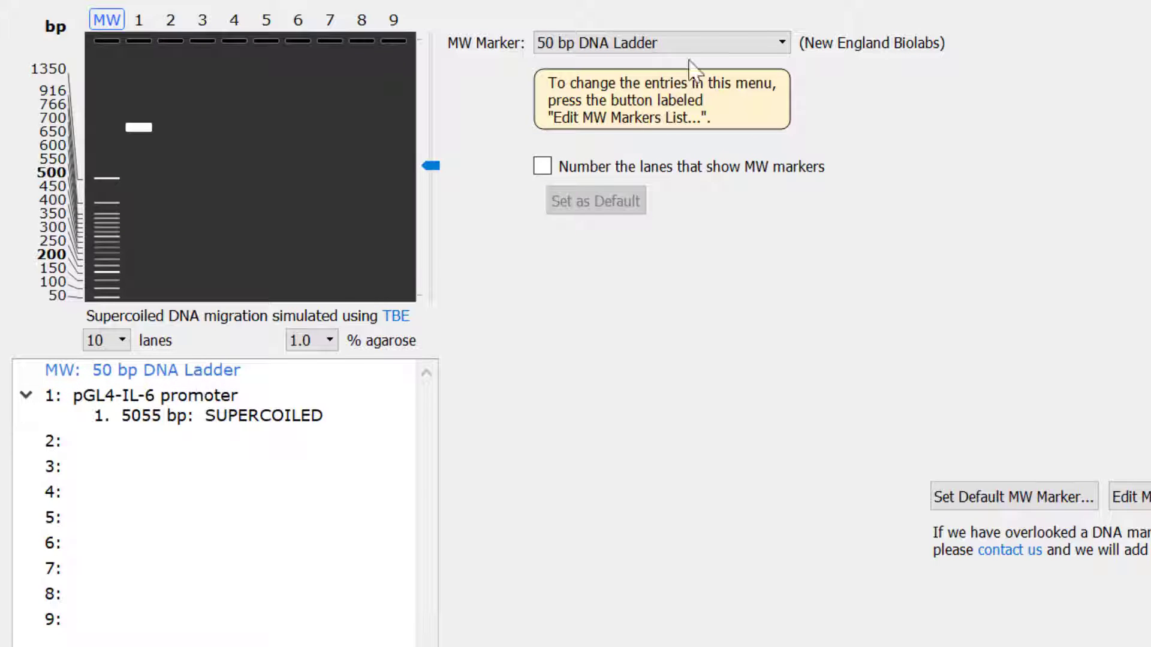
left_click(732, 39)
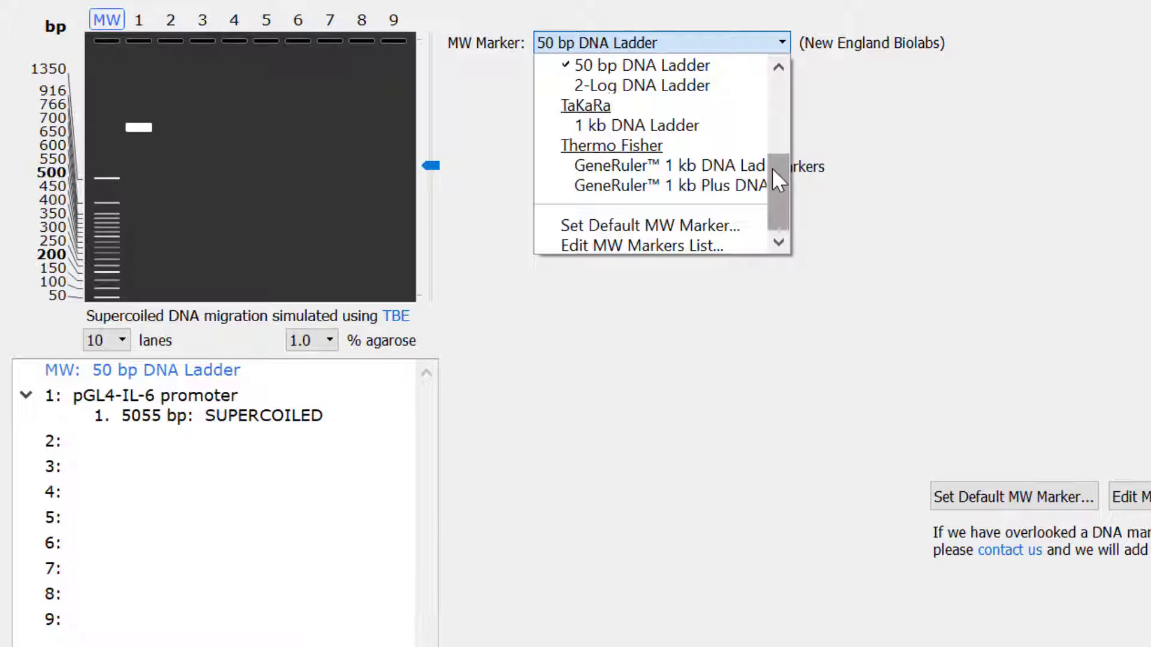
left_click_drag(775, 167, 776, 62)
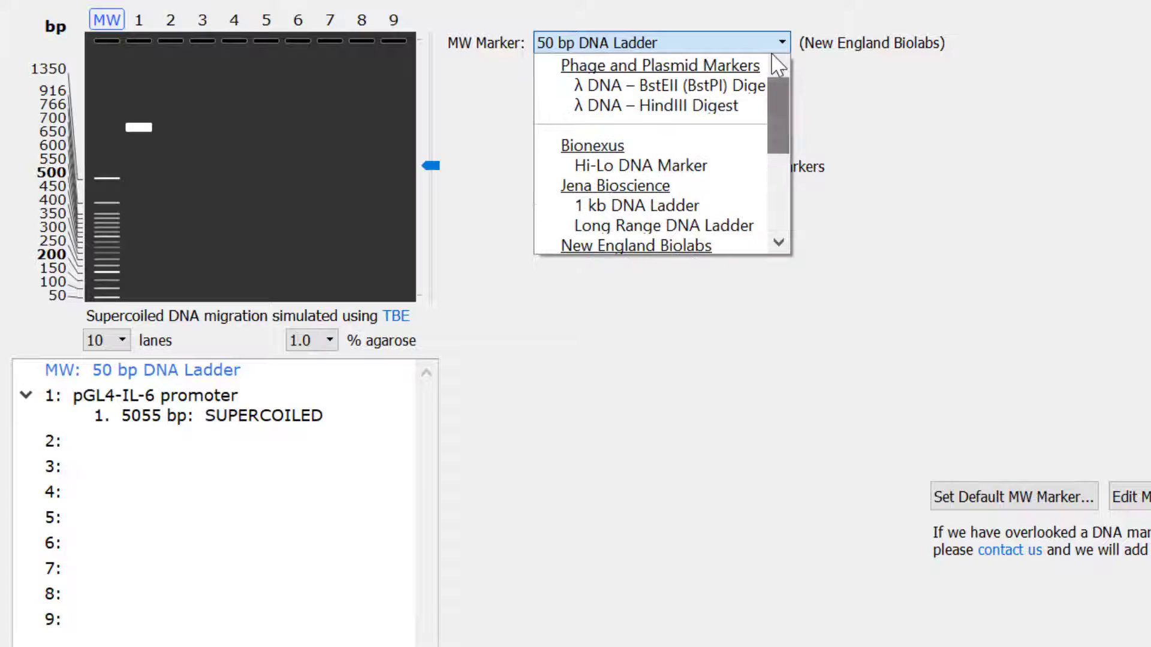
left_click(709, 171)
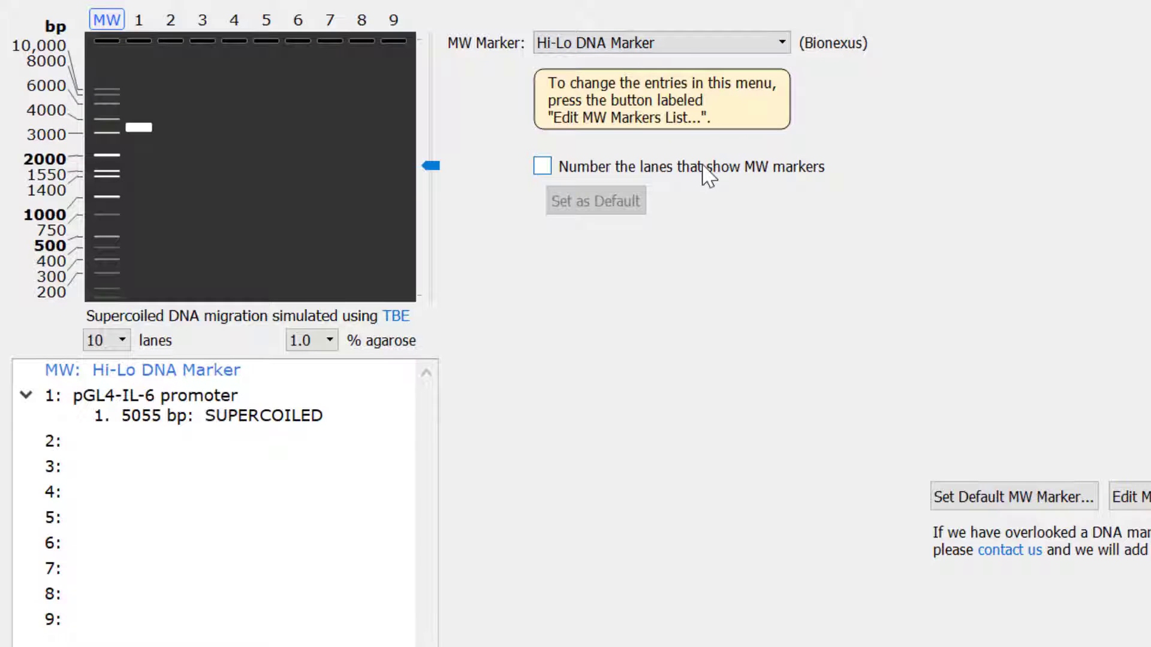
Step: View the Edit MW Markers List dialog and close it without changing the listed markers
left_click(780, 43)
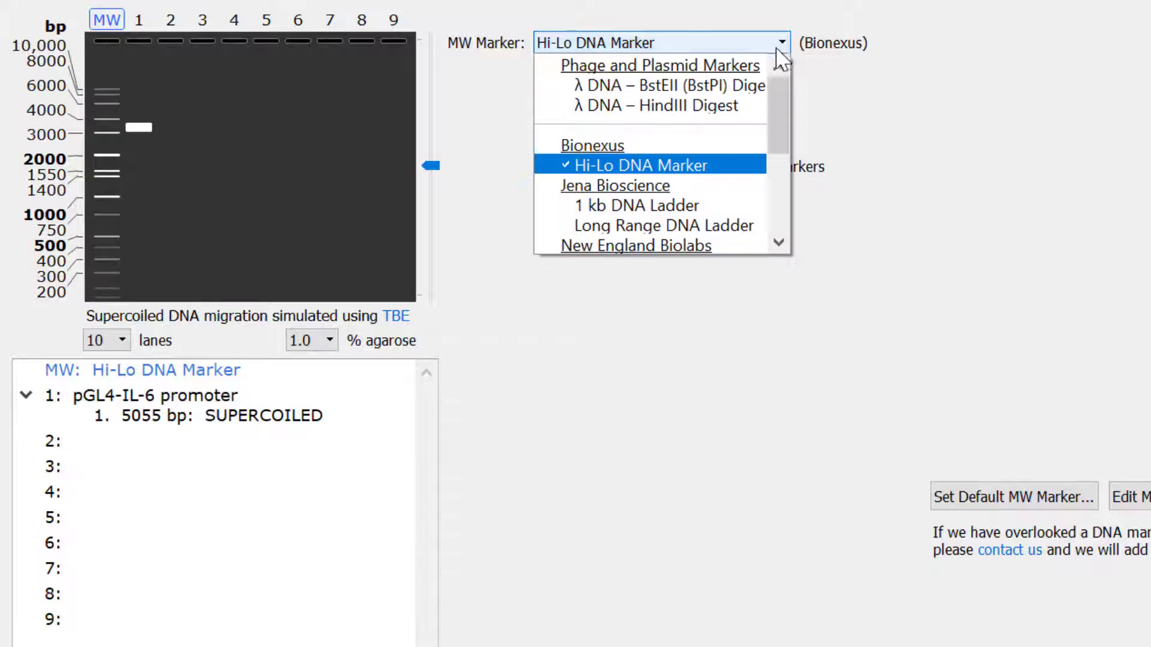
left_click_drag(782, 102, 777, 201)
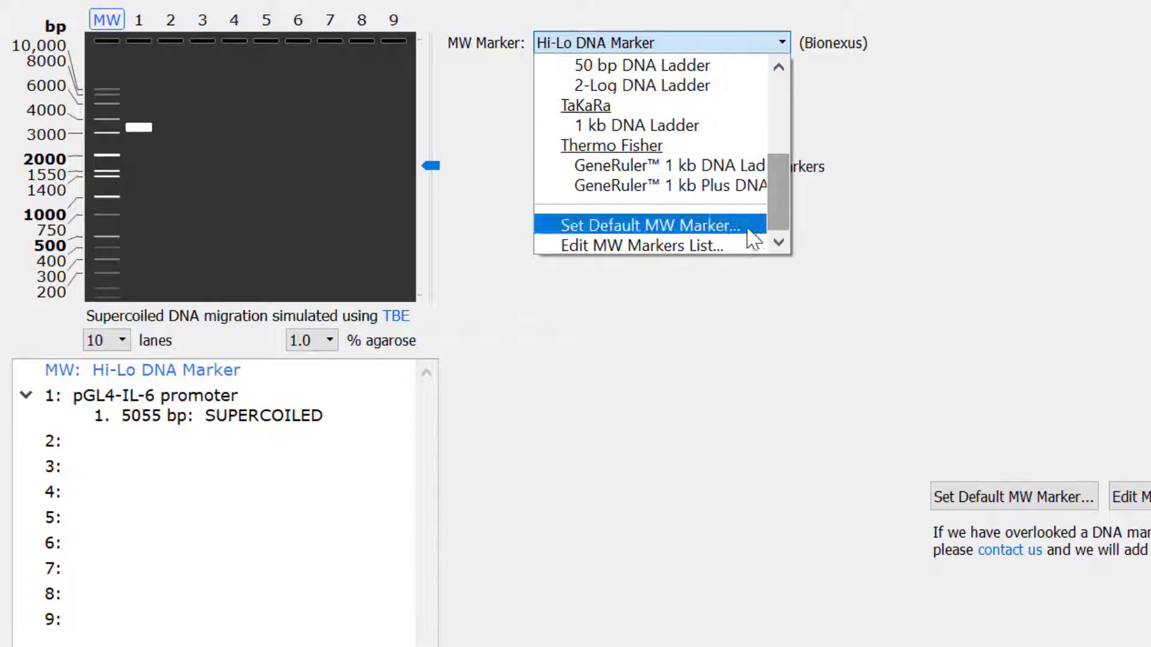
left_click(736, 246)
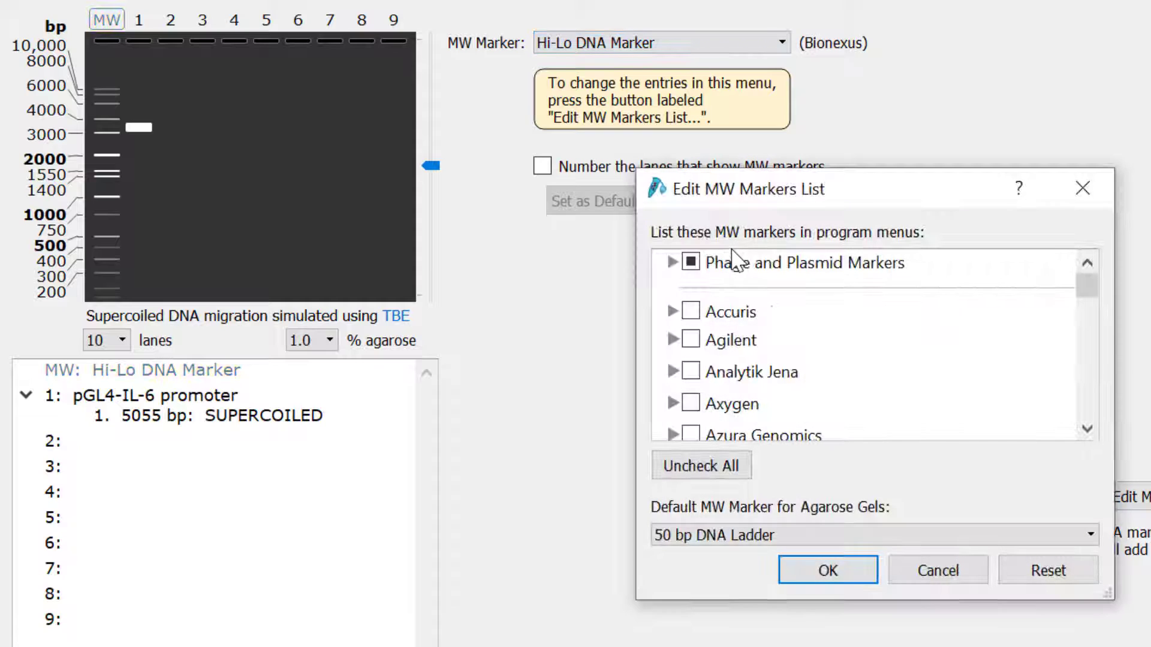
left_click(937, 573)
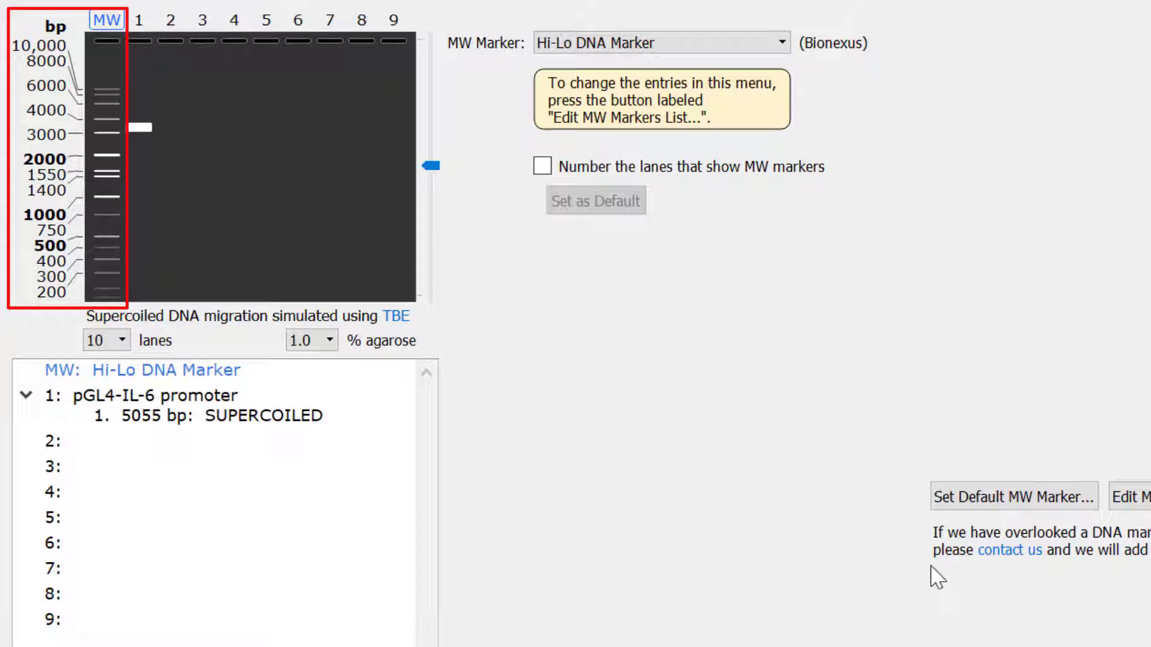
Step: Select lane 1's supercoiled band and try TAE and SB as the buffer for supercoiled DNA migration, returning to TBE
left_click(200, 416)
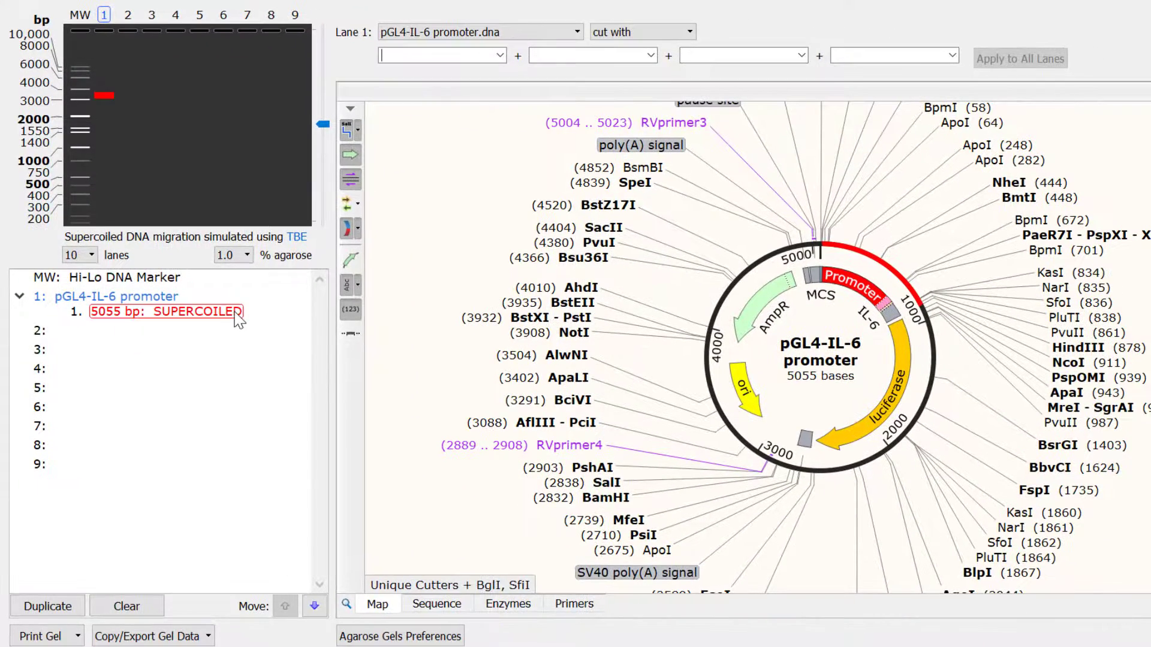
left_click(238, 321)
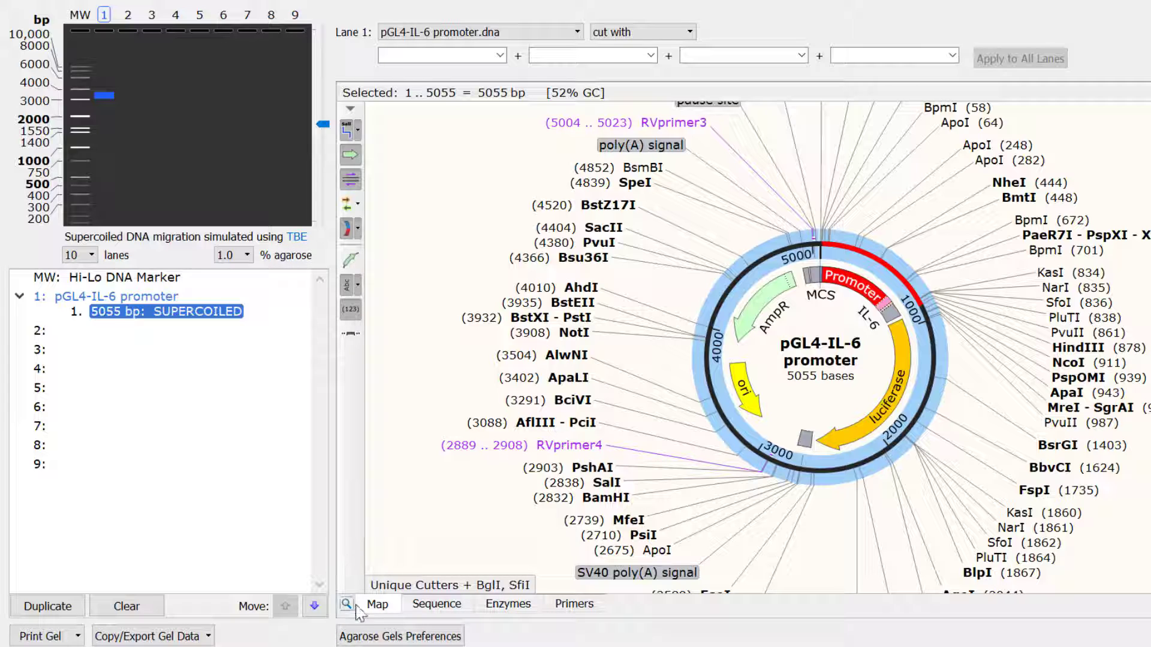
left_click(373, 637)
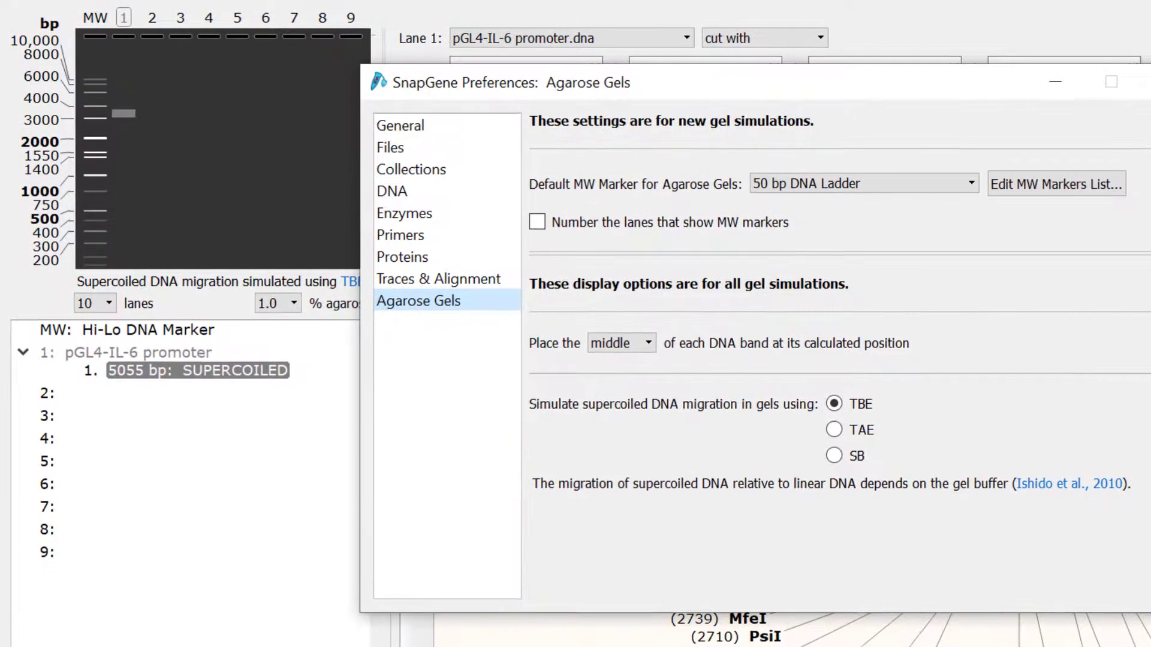
left_click(835, 431)
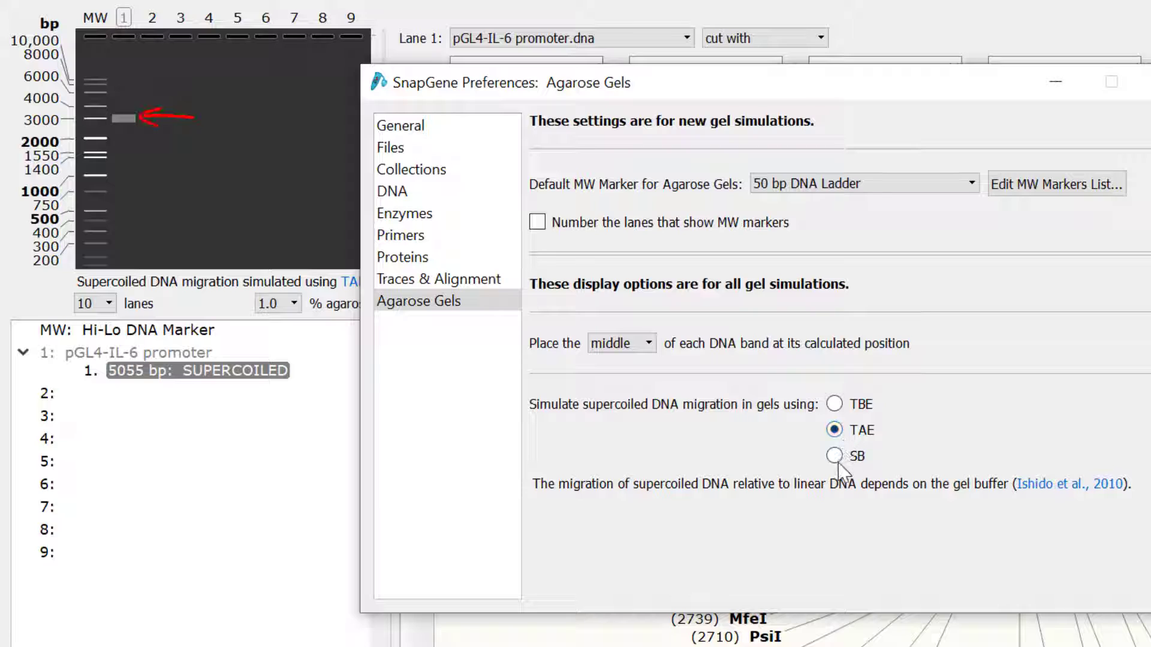
left_click(837, 461)
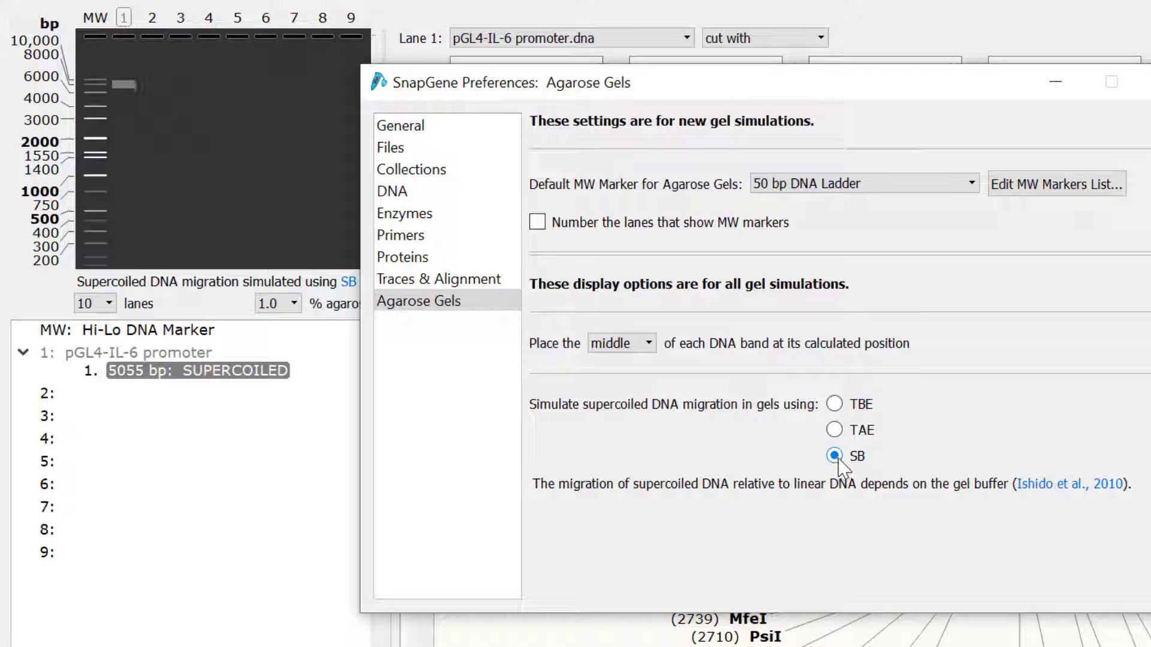
left_click(836, 407)
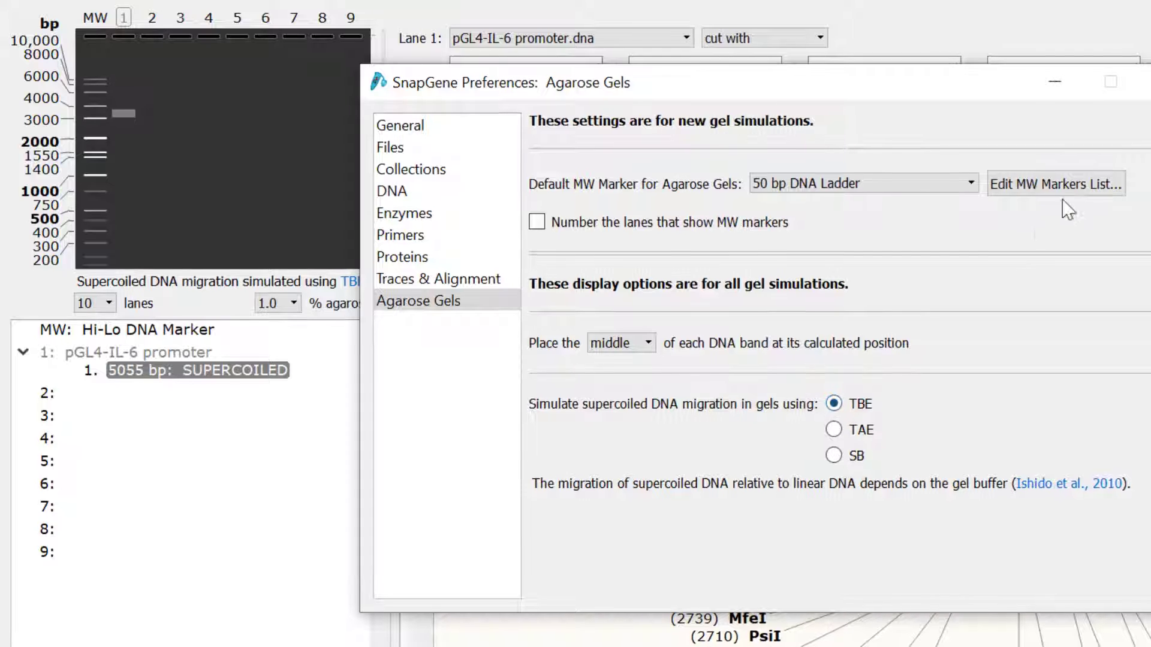
left_click(1148, 80)
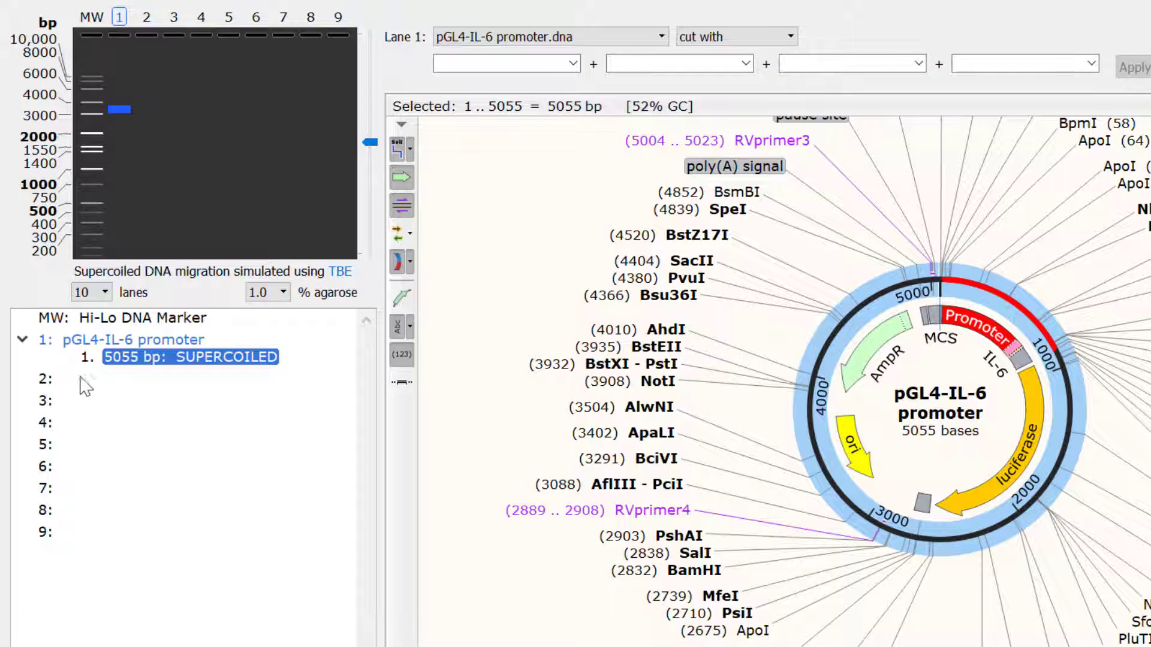
Step: Load pGL4-IL-6 promoter.dna into lane 2 and cut it with XhoI
left_click(49, 384)
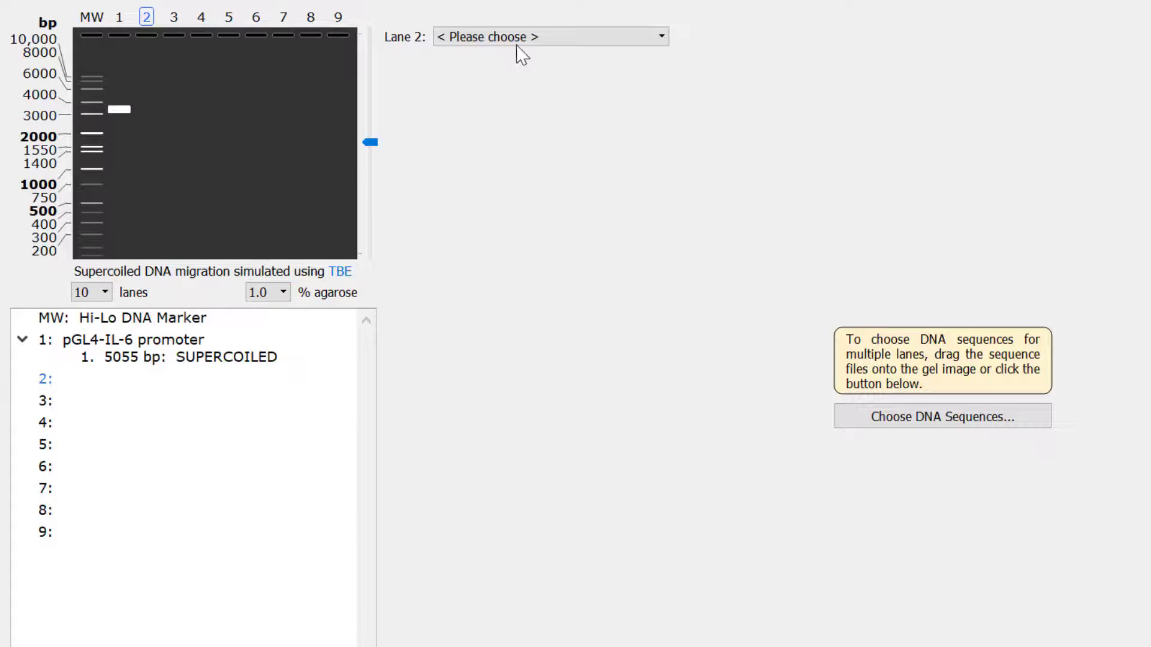
left_click(530, 38)
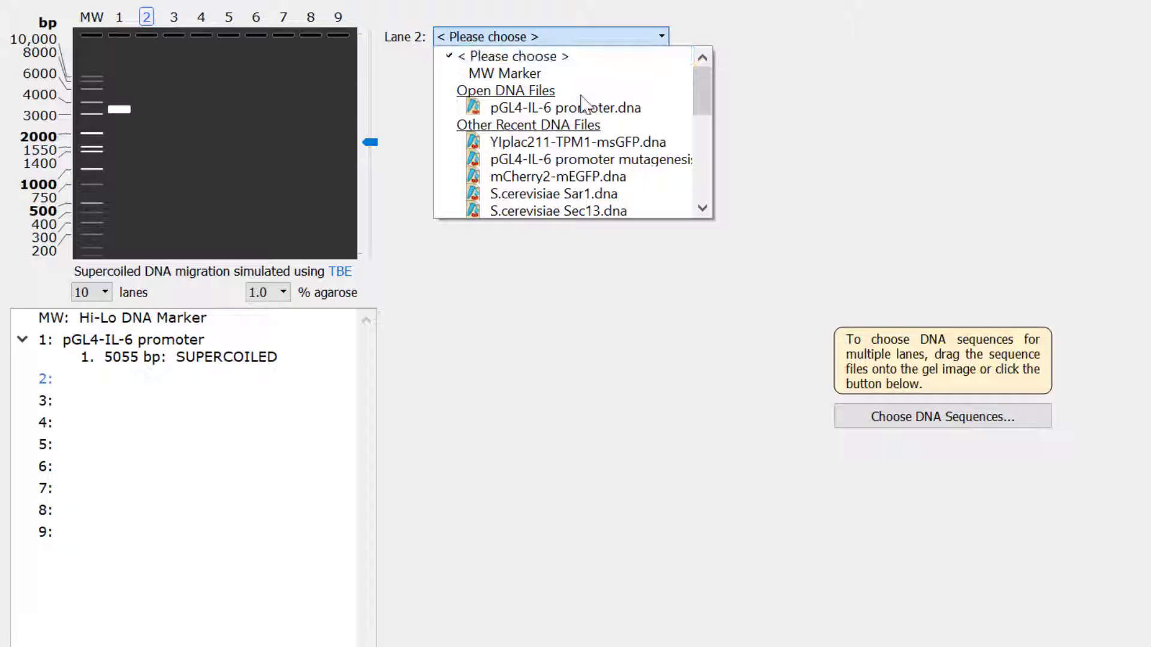
left_click(596, 108)
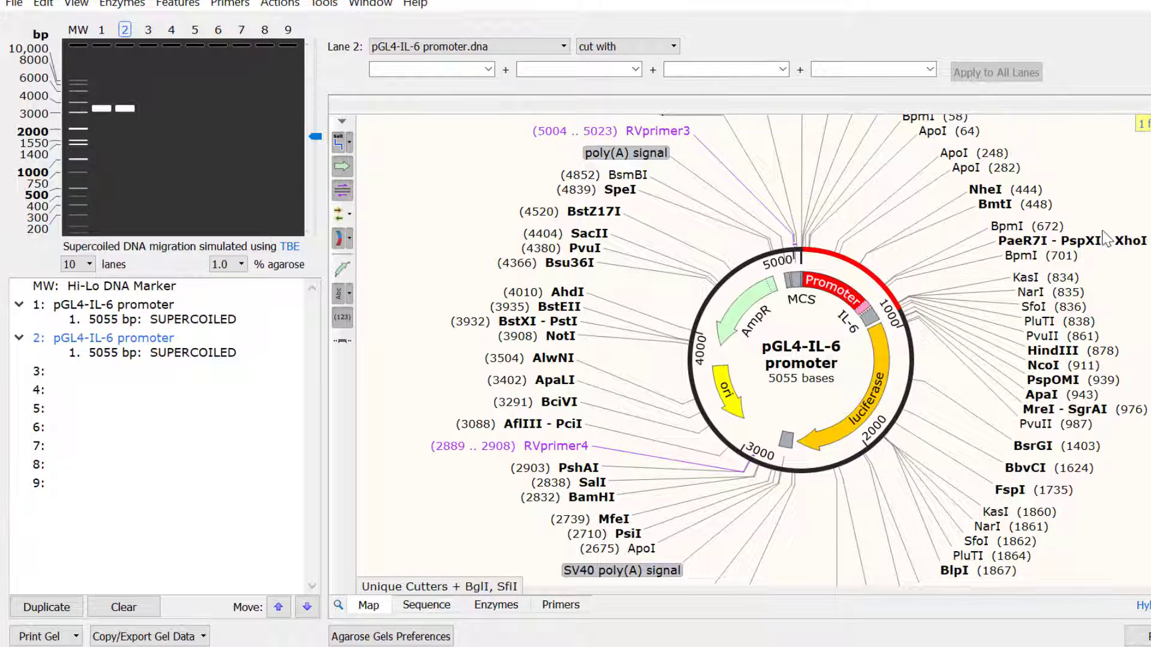
left_click(1134, 242)
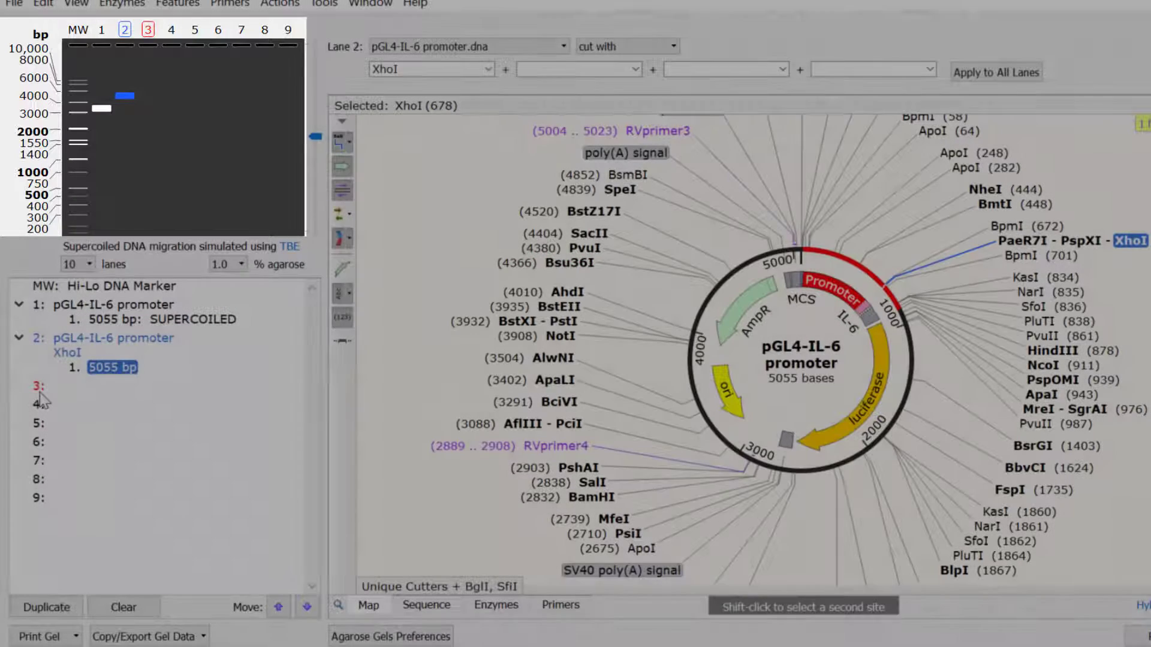
Step: Load pGL4-IL-6 promoter.dna into lane 3 and cut it with XhoI, HindIII and BamHI
left_click(39, 391)
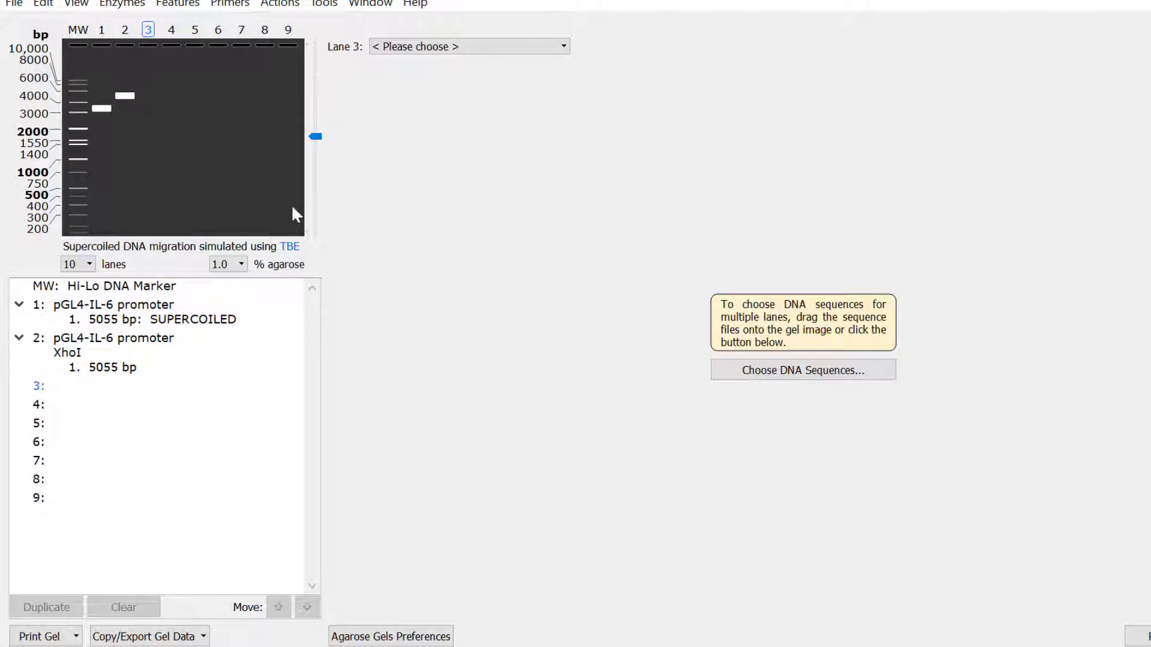
left_click(460, 42)
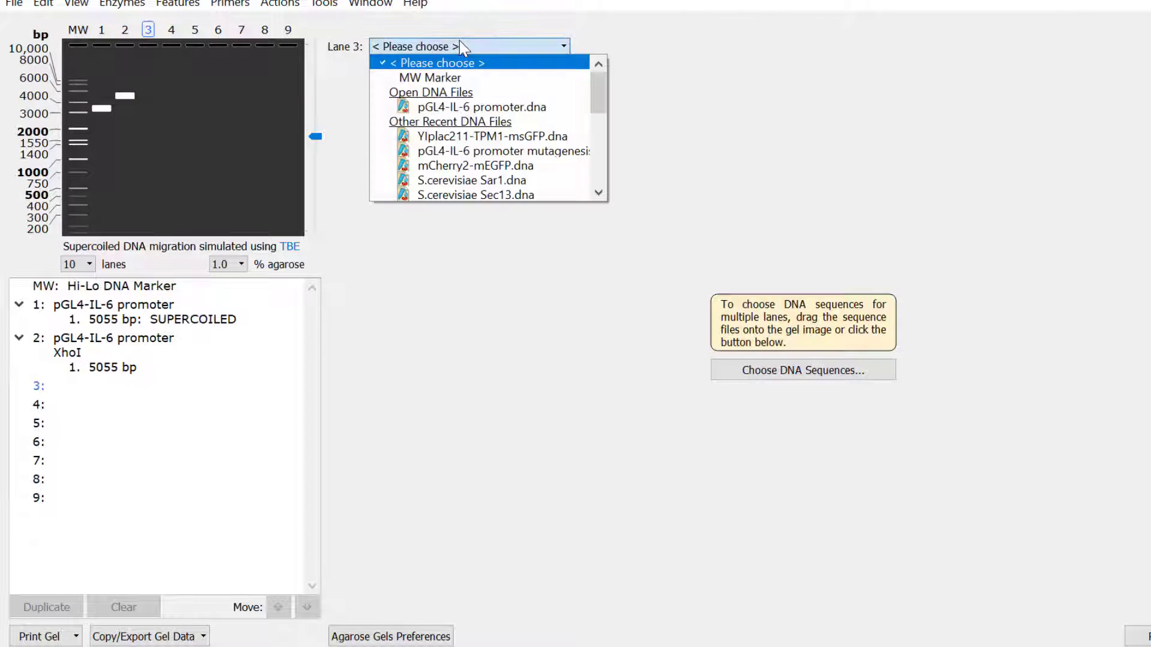
left_click(467, 107)
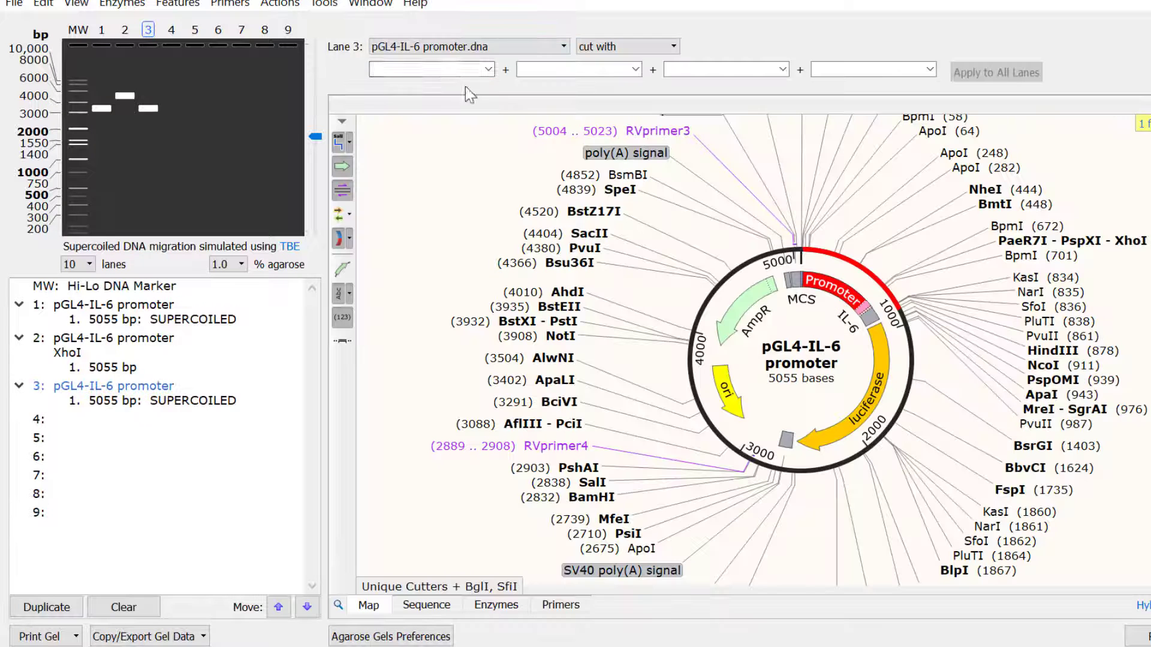
type("XhoI")
key("Tab")
type("H")
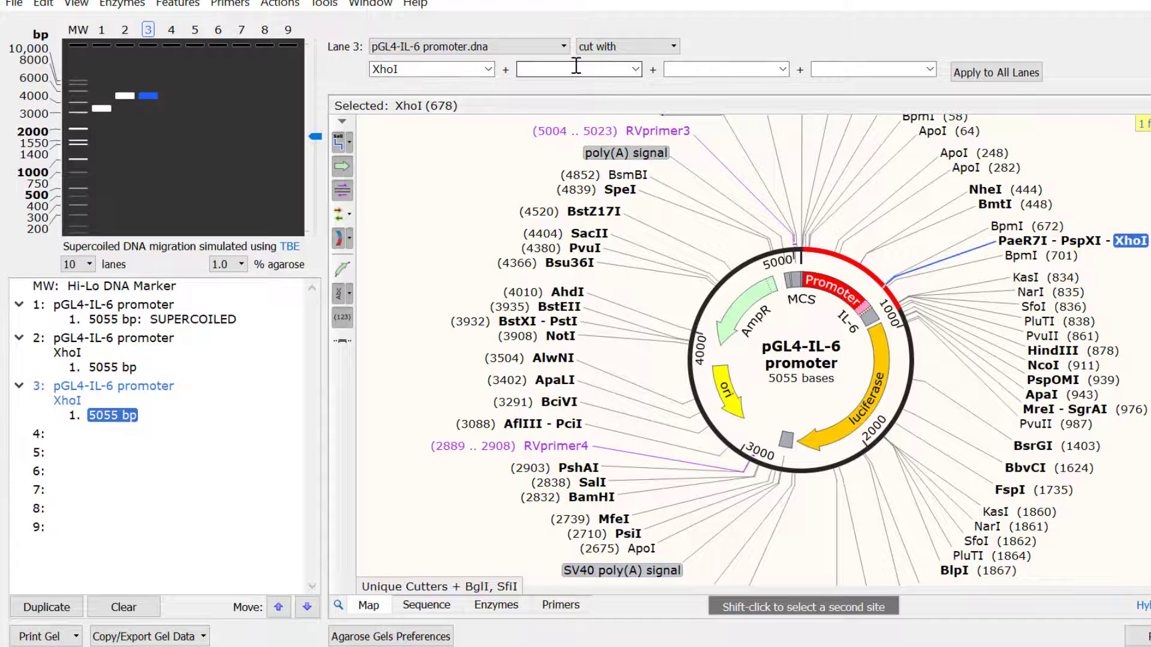
type("indII")
key("Tab")
type("Bam")
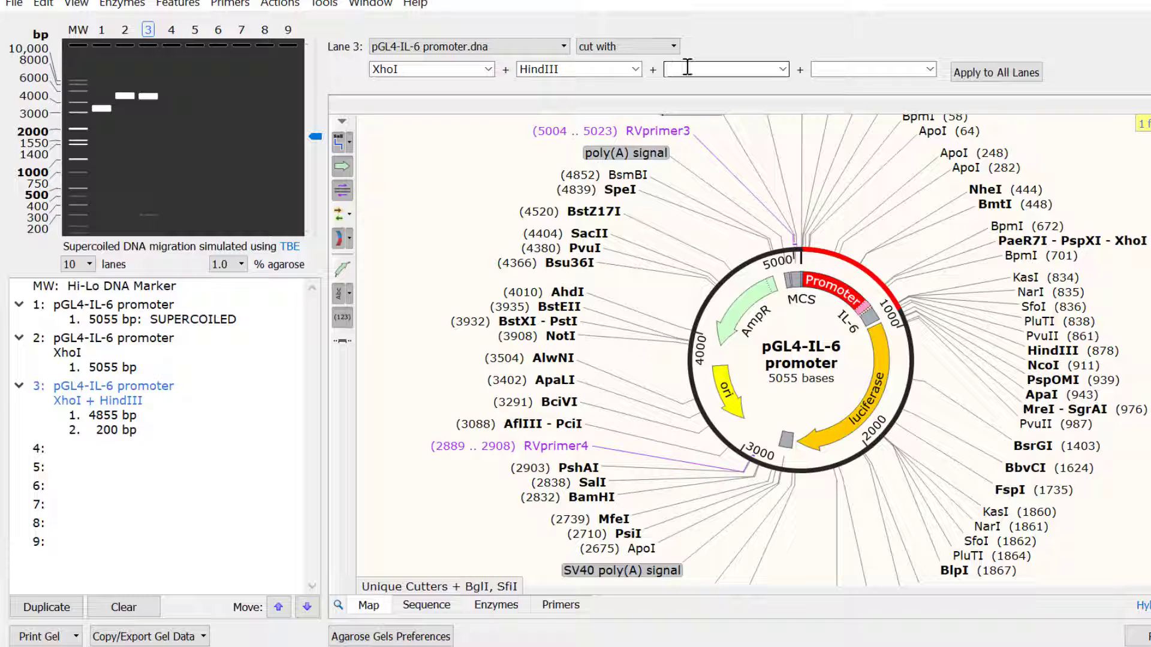
type("HI")
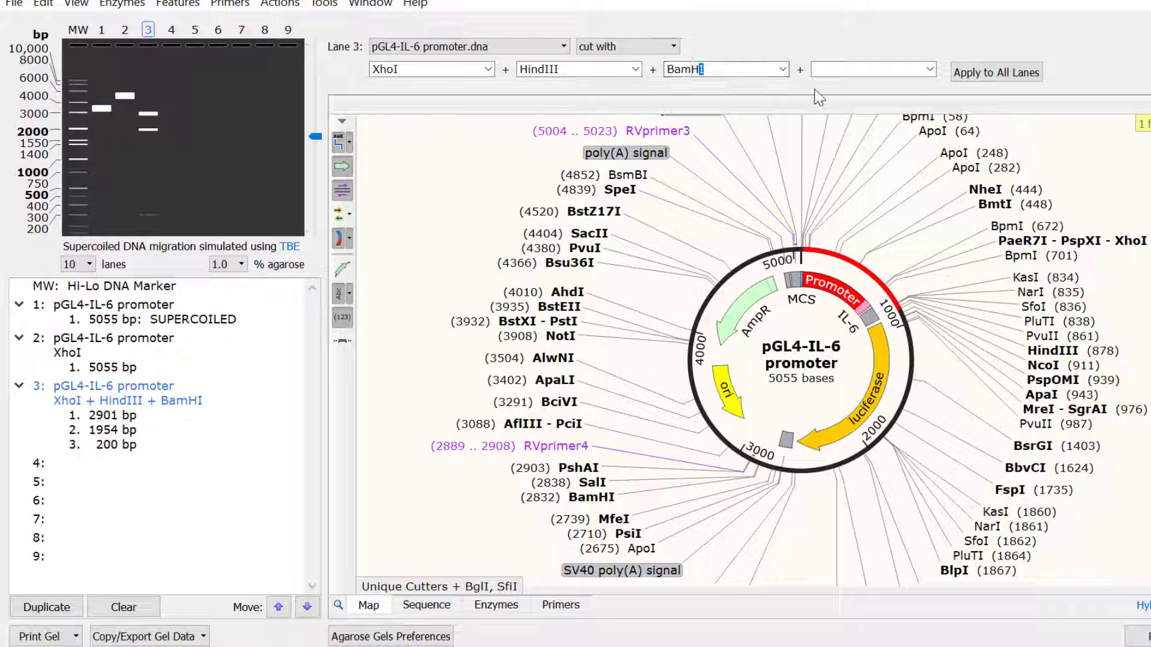
key("Return")
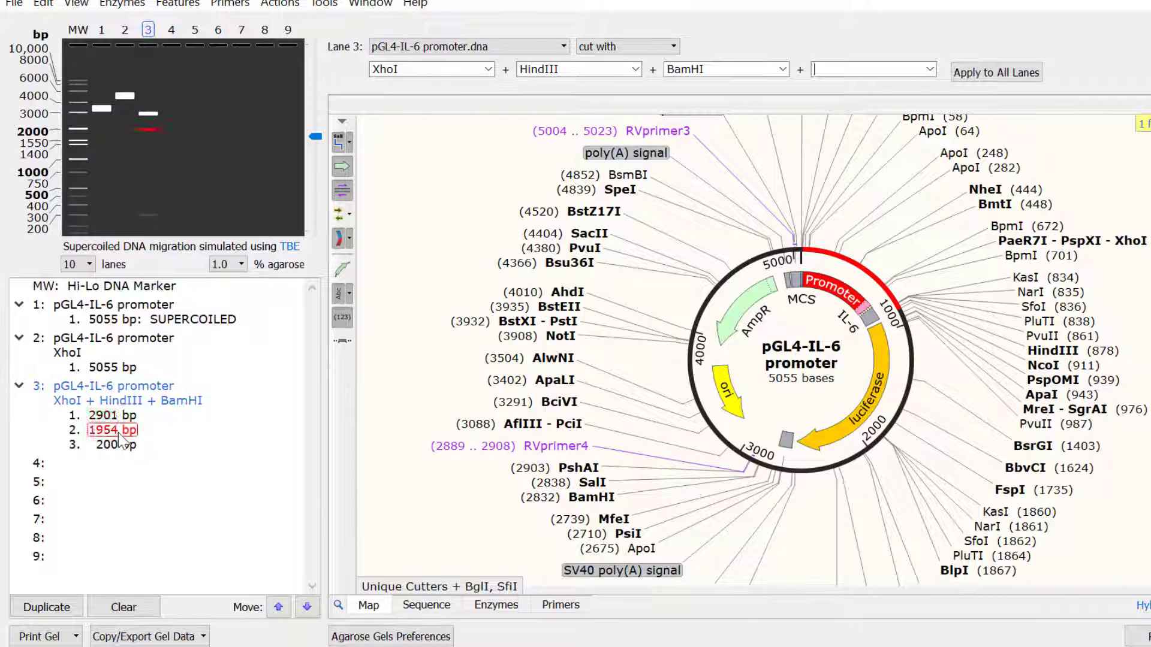
Step: Inspect the smallest fragment of the lane 3 digest and highlight its largest fragment on the plasmid map
mouse_move(119, 452)
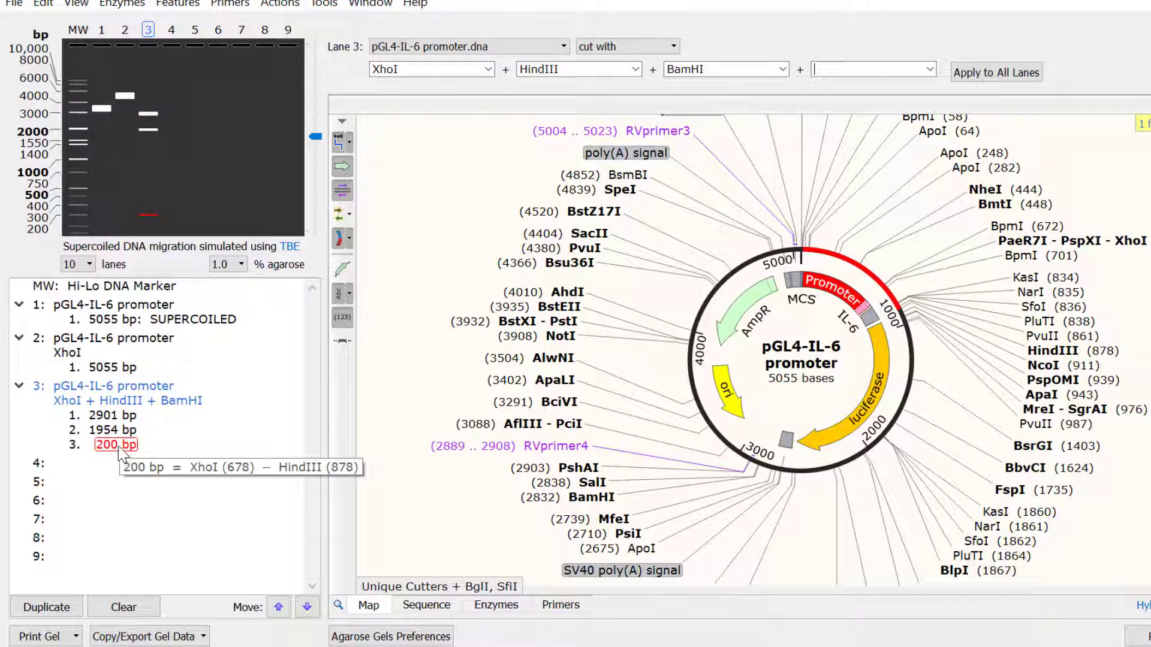
left_click(125, 419)
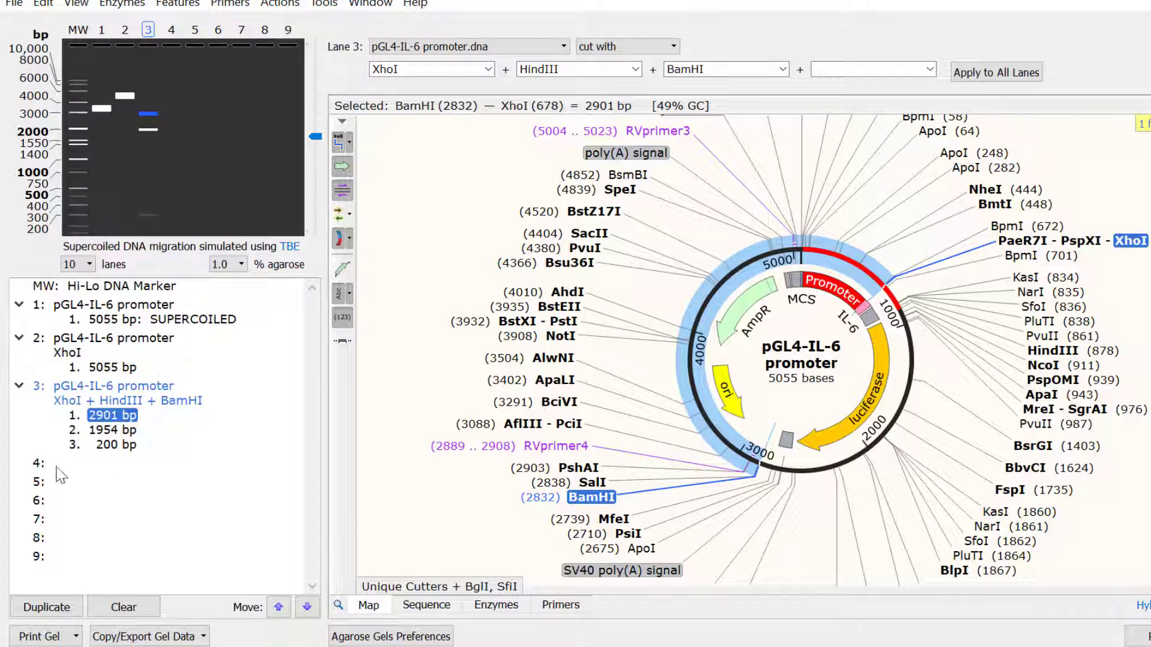
Step: Load the recent file Sec13 PCR.dna into lane 4 without choosing any enzymes
left_click(39, 464)
left_click(419, 47)
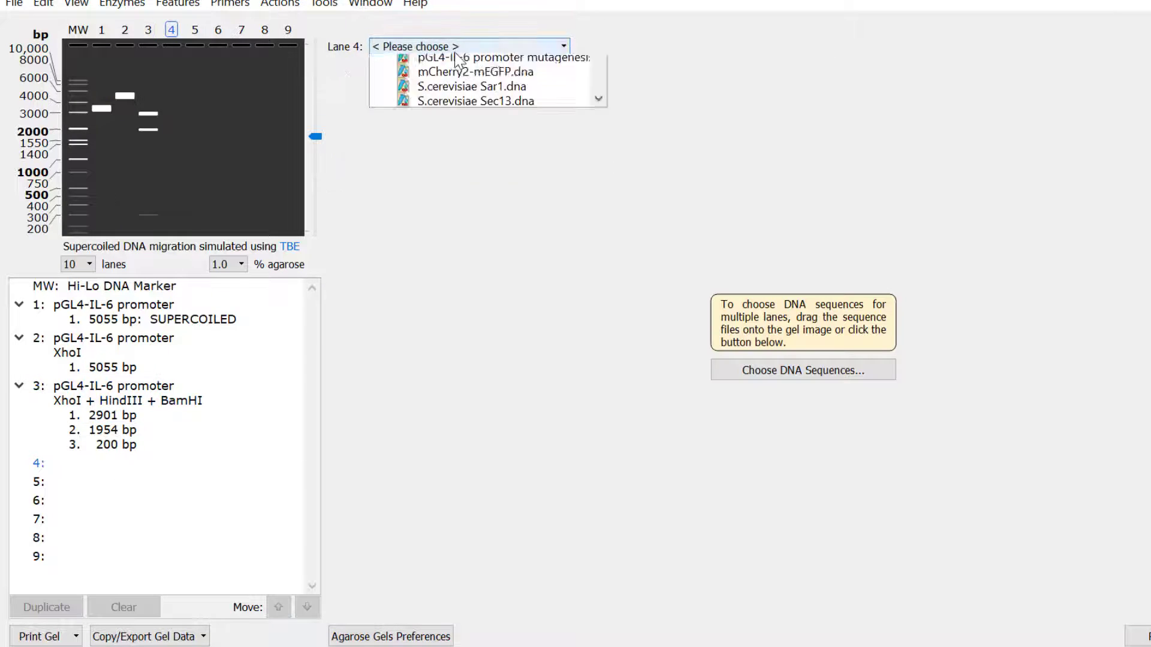
left_click_drag(600, 108, 596, 143)
left_click(567, 173)
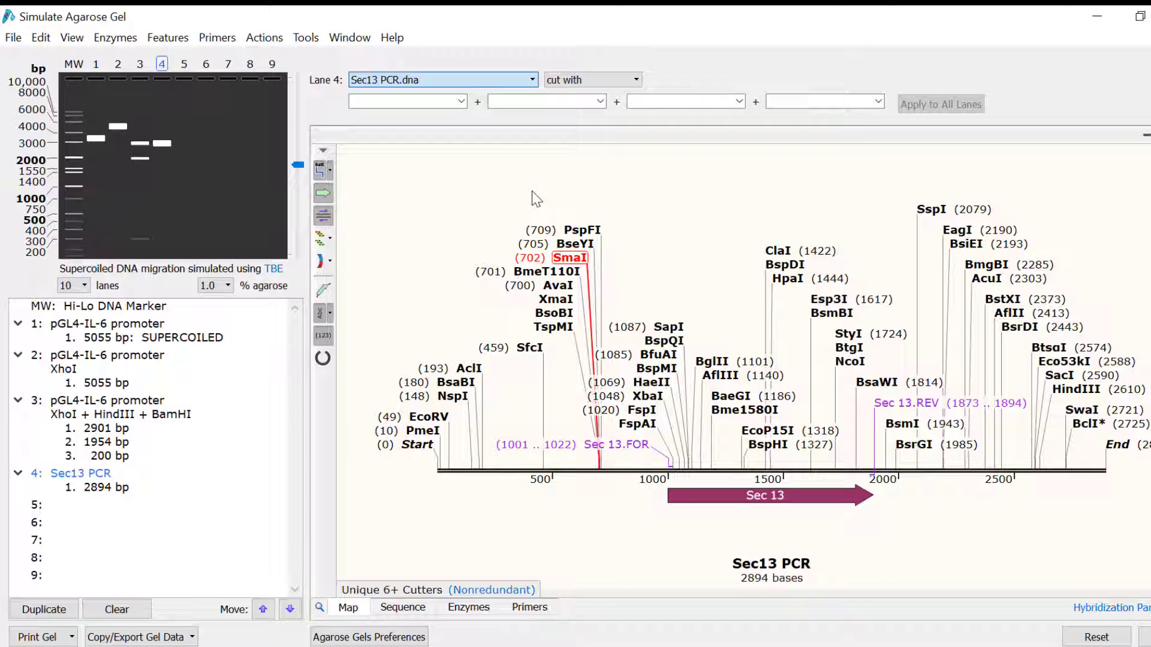
left_click(534, 198)
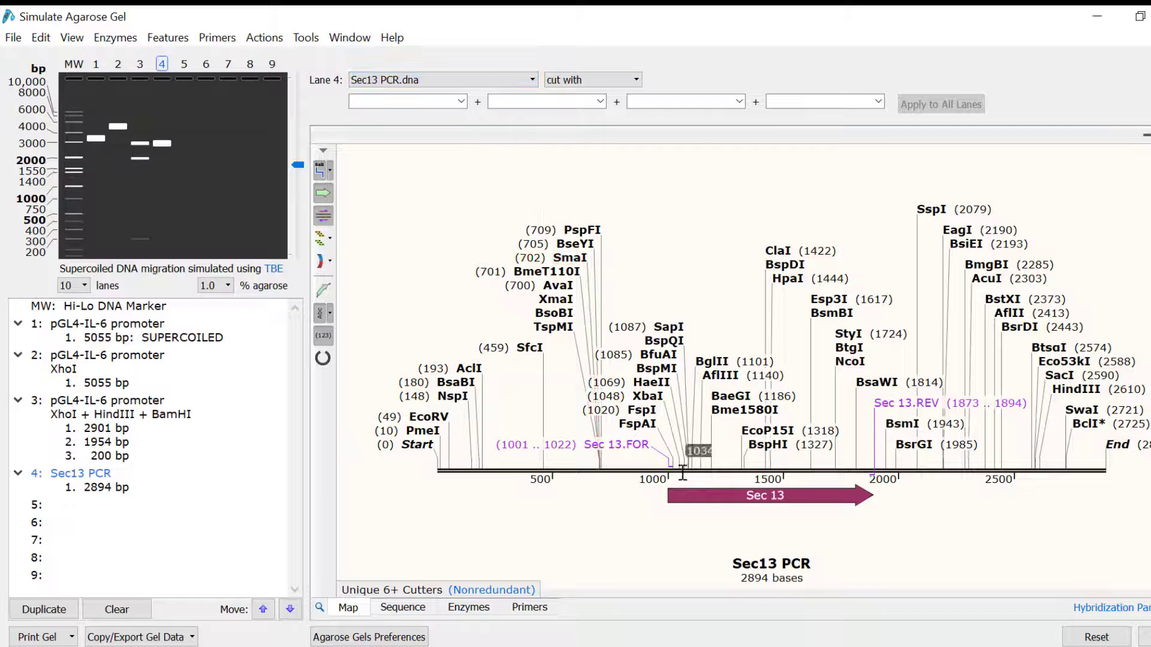
Step: Select the Sec 13 feature on the Sec13 PCR map and hide the restriction enzyme sites
left_click(708, 502)
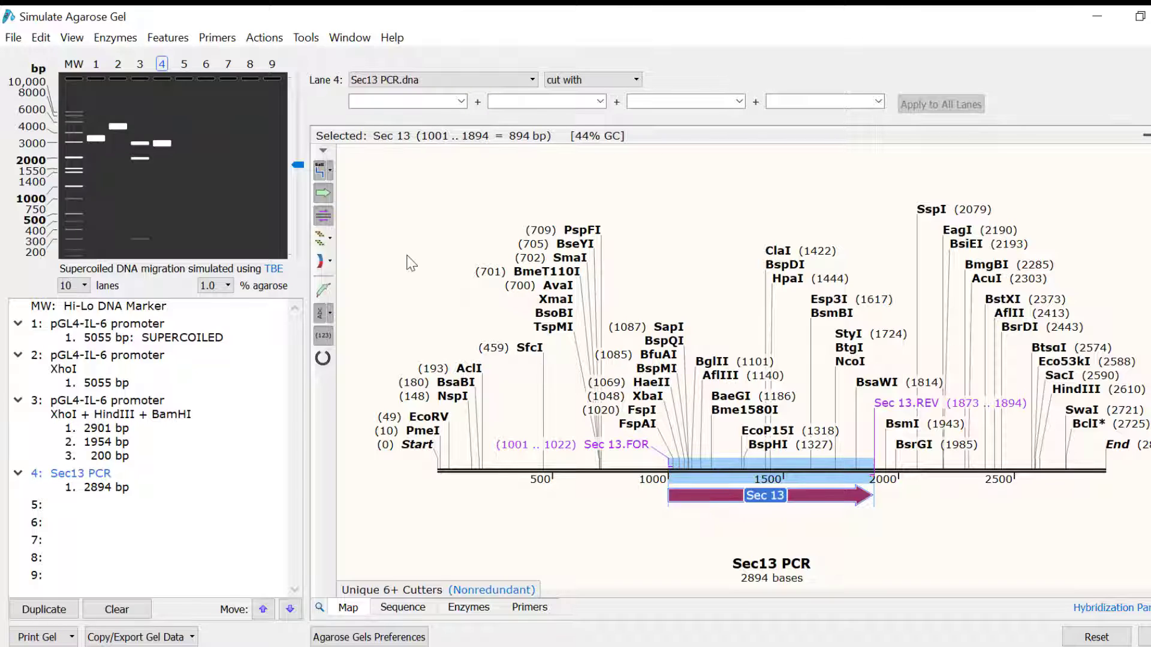
left_click(318, 175)
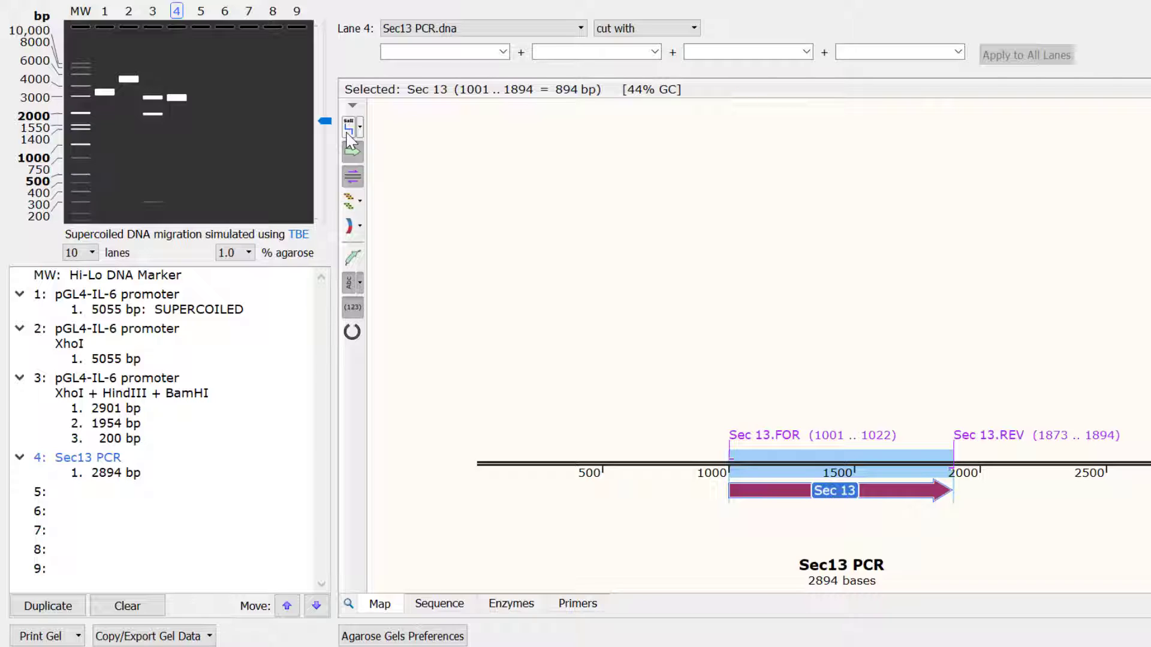
Step: Switch lane 4 to amplified by PCR, using Sec 13.FOR and Sec 13.REV as the primer pair
left_click(655, 30)
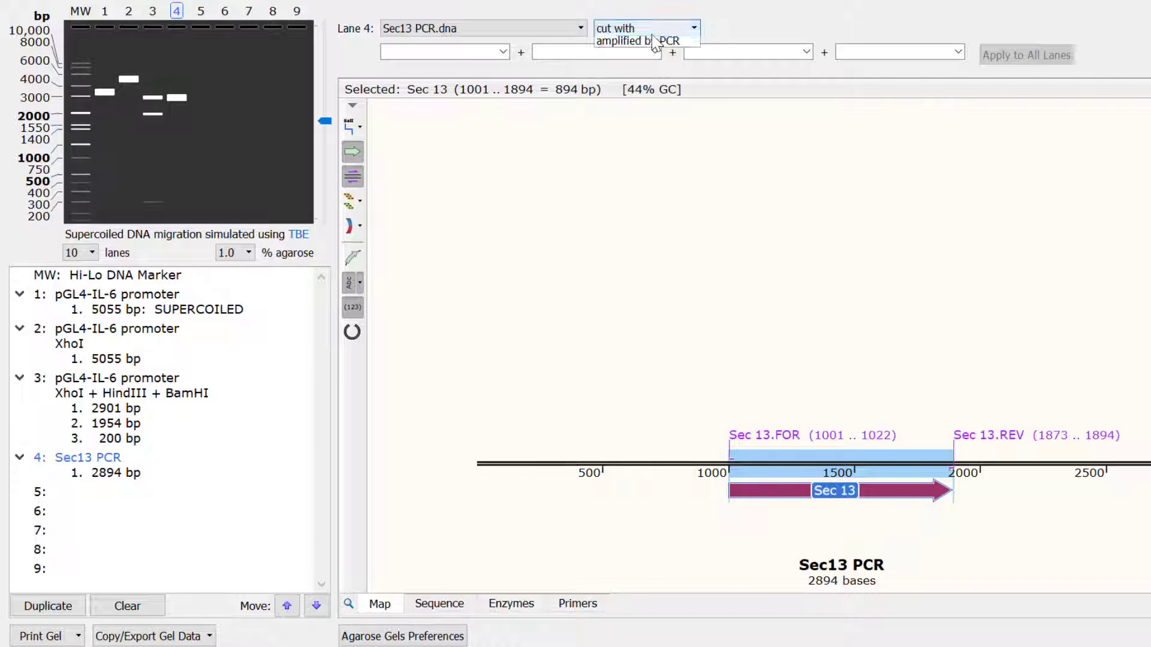
left_click(655, 54)
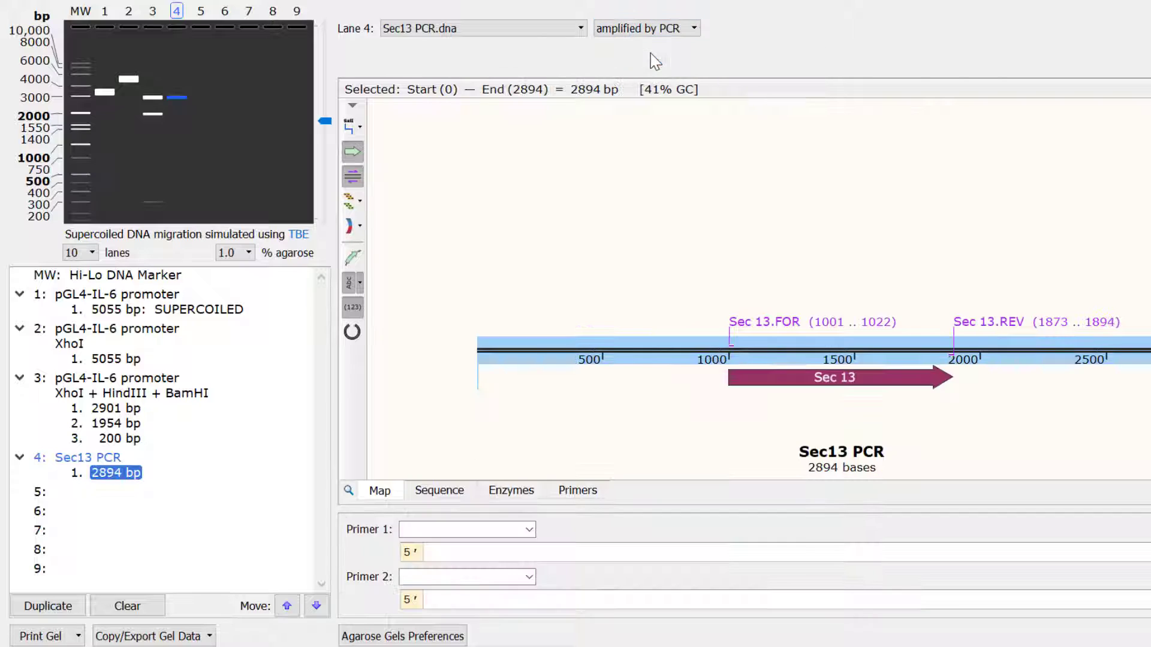
left_click(530, 530)
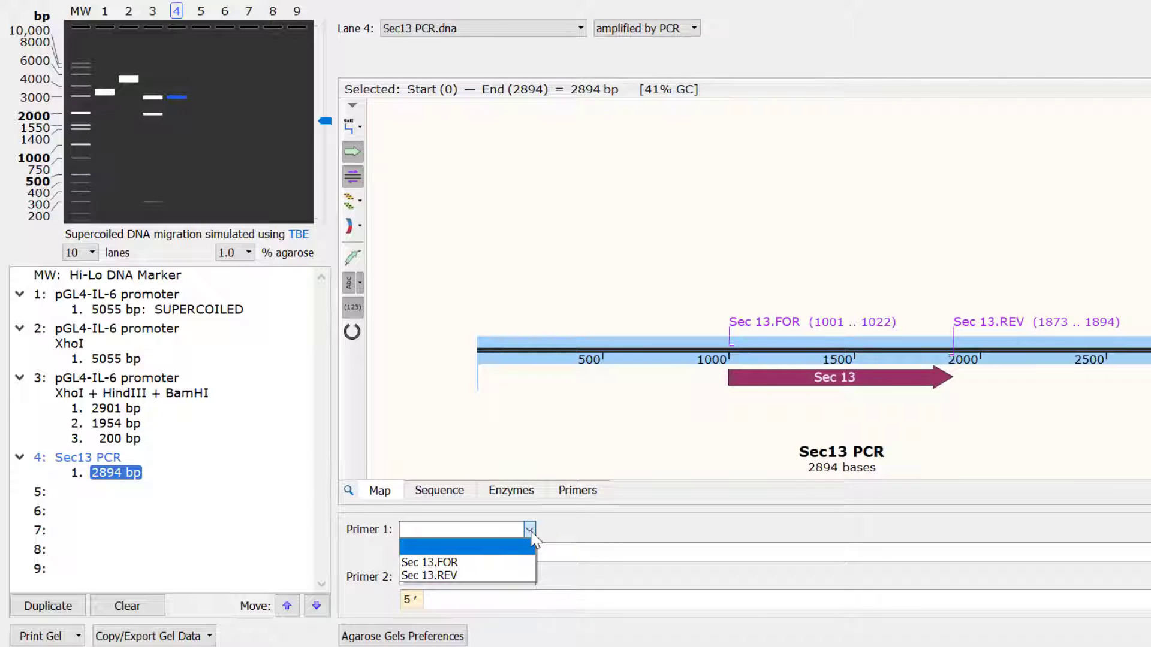
left_click(530, 530)
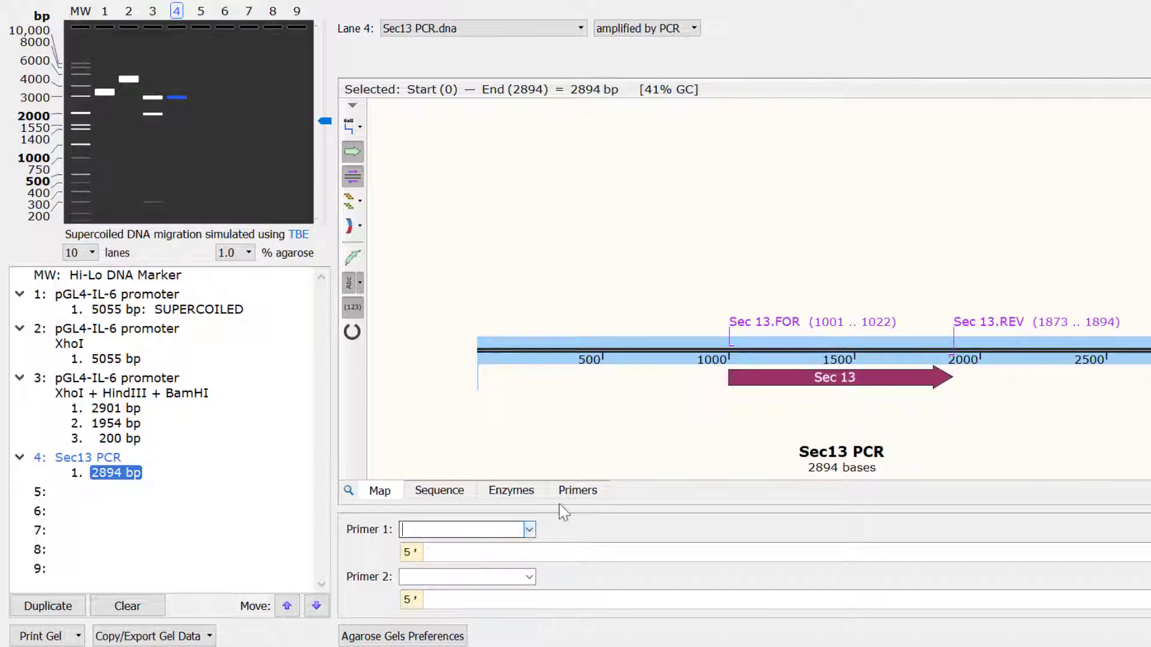
left_click(768, 333)
left_click(989, 330, "shift")
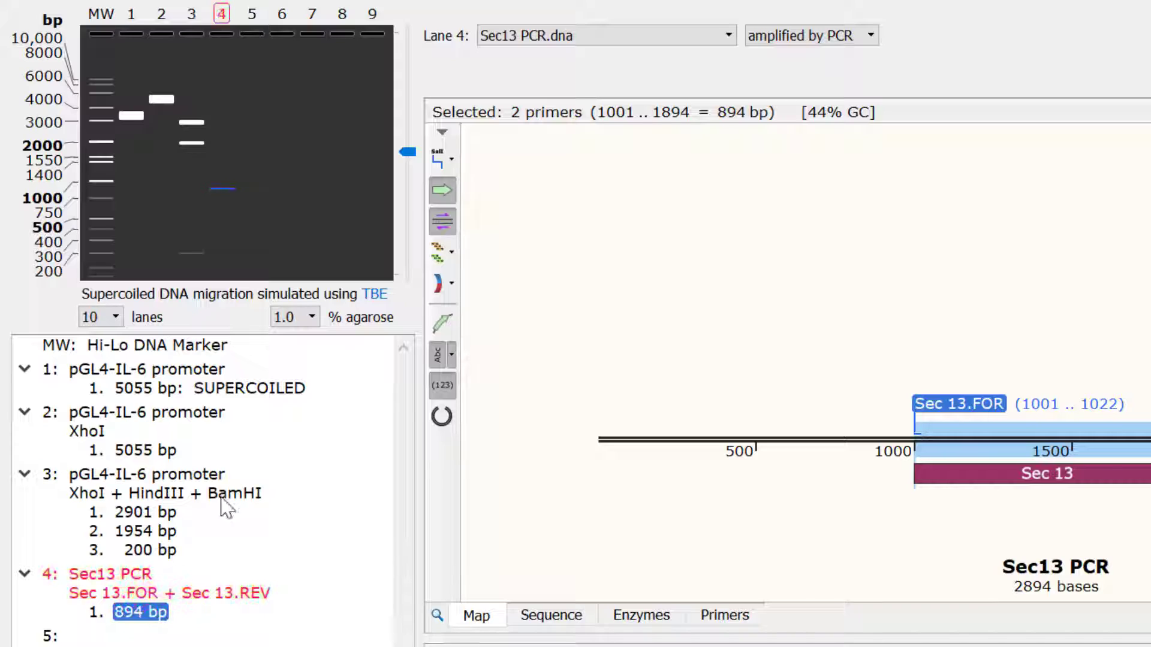
Step: Choose 1.0% agarose for the gel and slightly adjust how far the DNA migrates
left_click(296, 326)
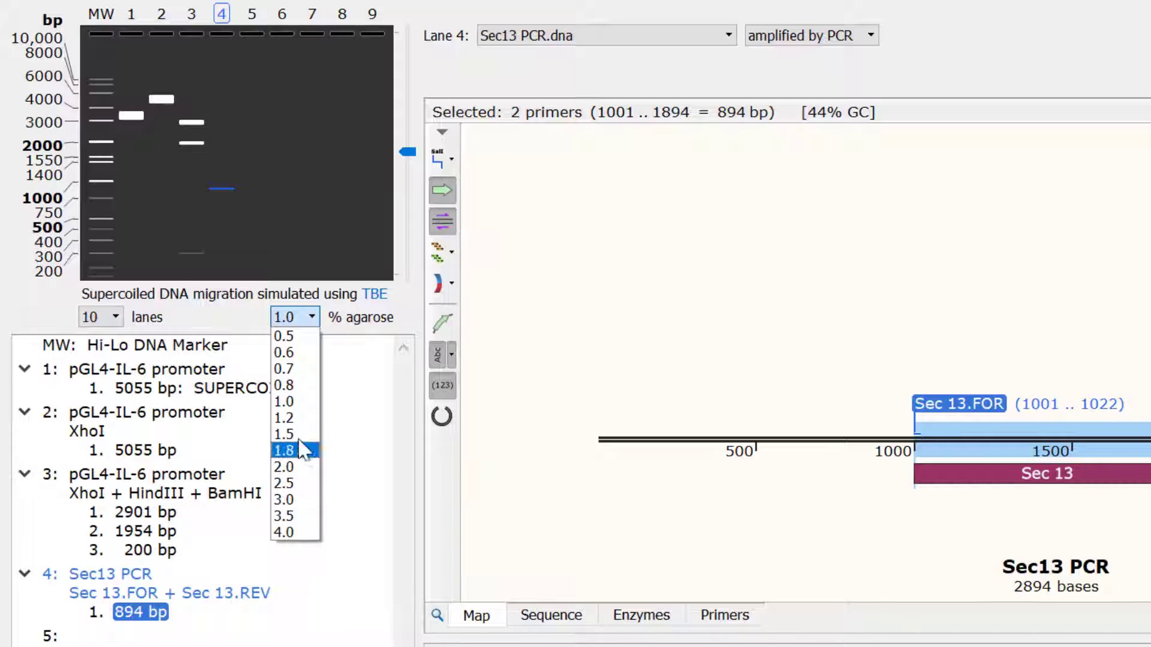
left_click(295, 407)
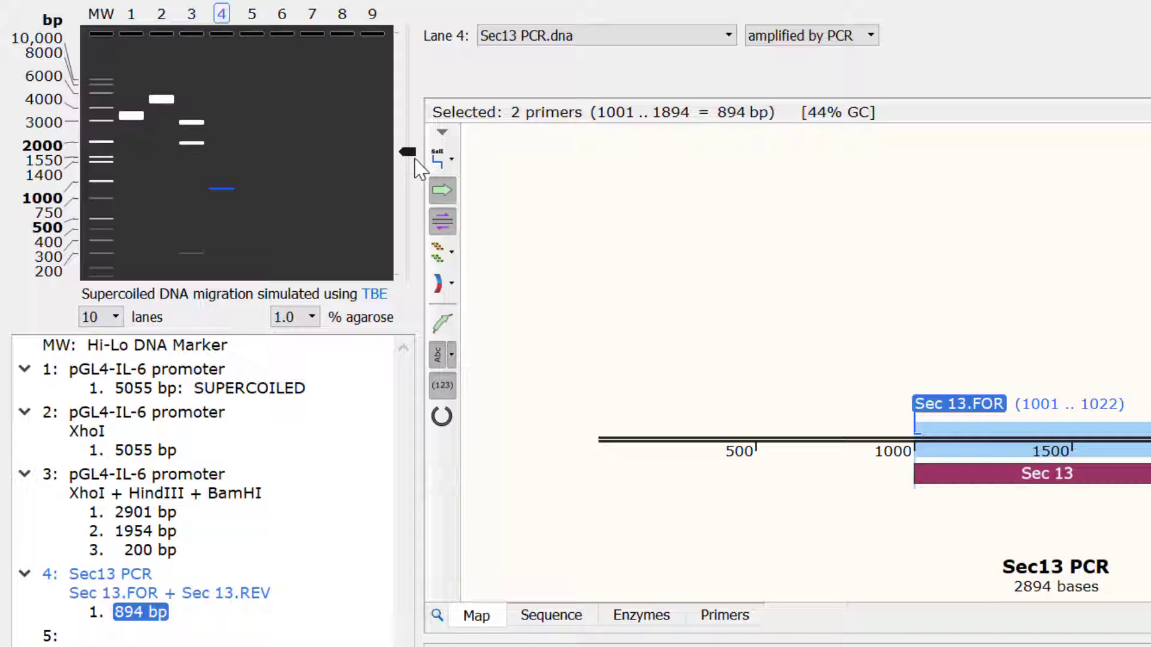
mouse_move(411, 154)
left_mouse_down()
mouse_move(411, 226)
mouse_move(405, 79)
mouse_move(410, 158)
left_mouse_up()
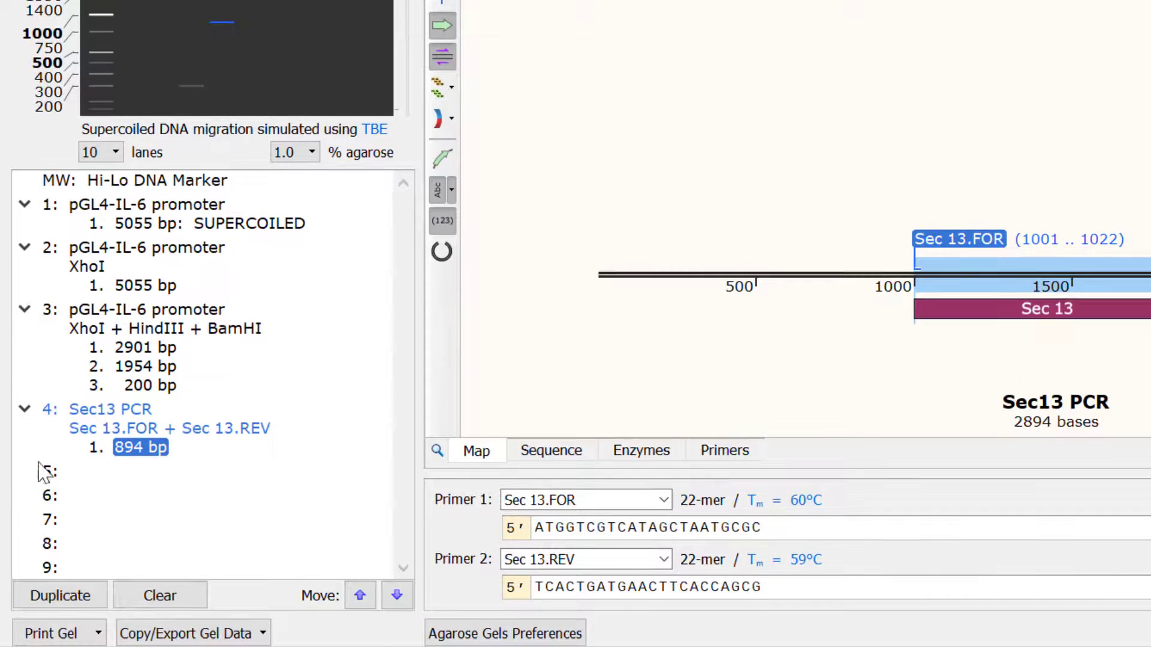
Step: Copy the simulated gel image and paste it into the blank document in Microsoft Word
left_click(97, 633)
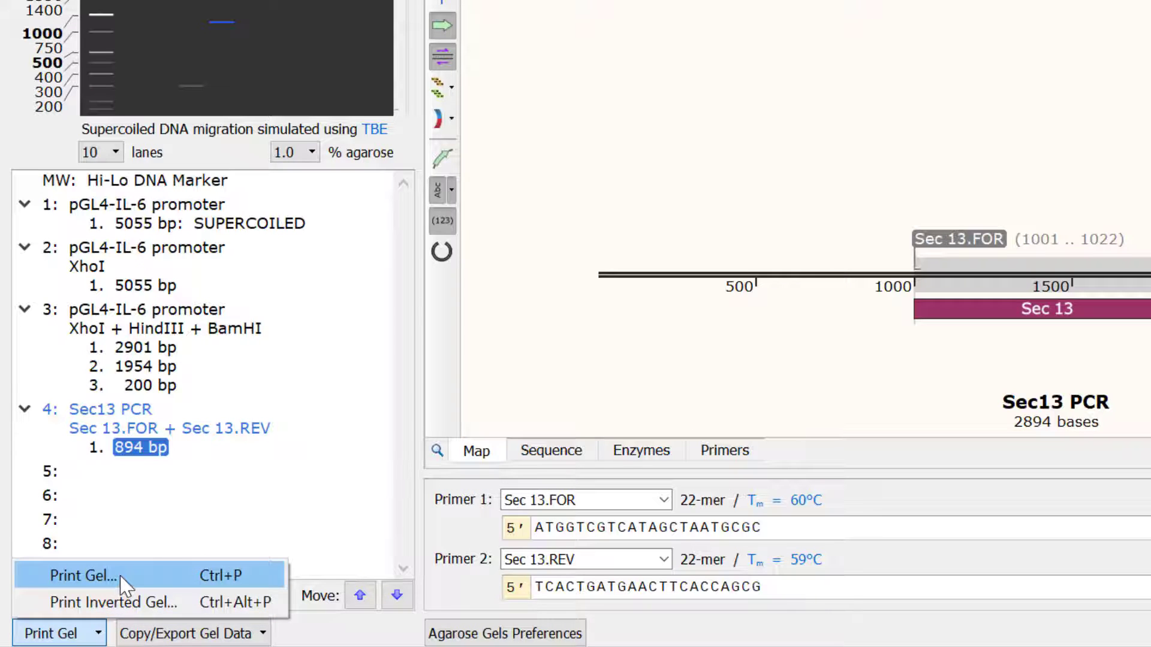
left_click(255, 635)
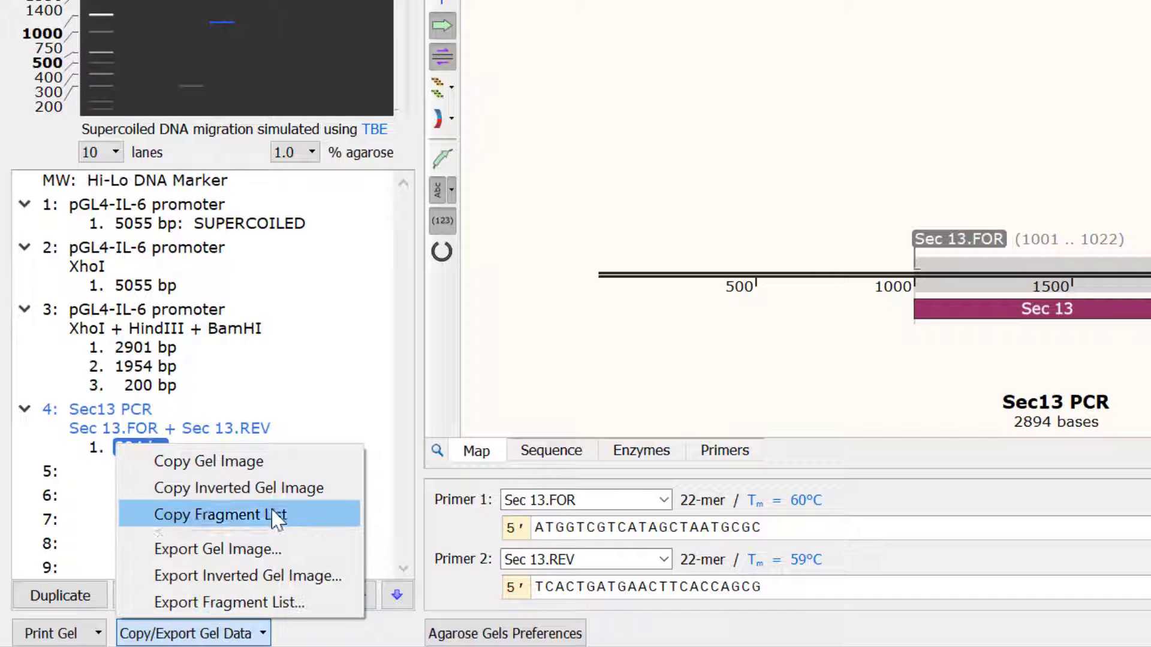
left_click(288, 473)
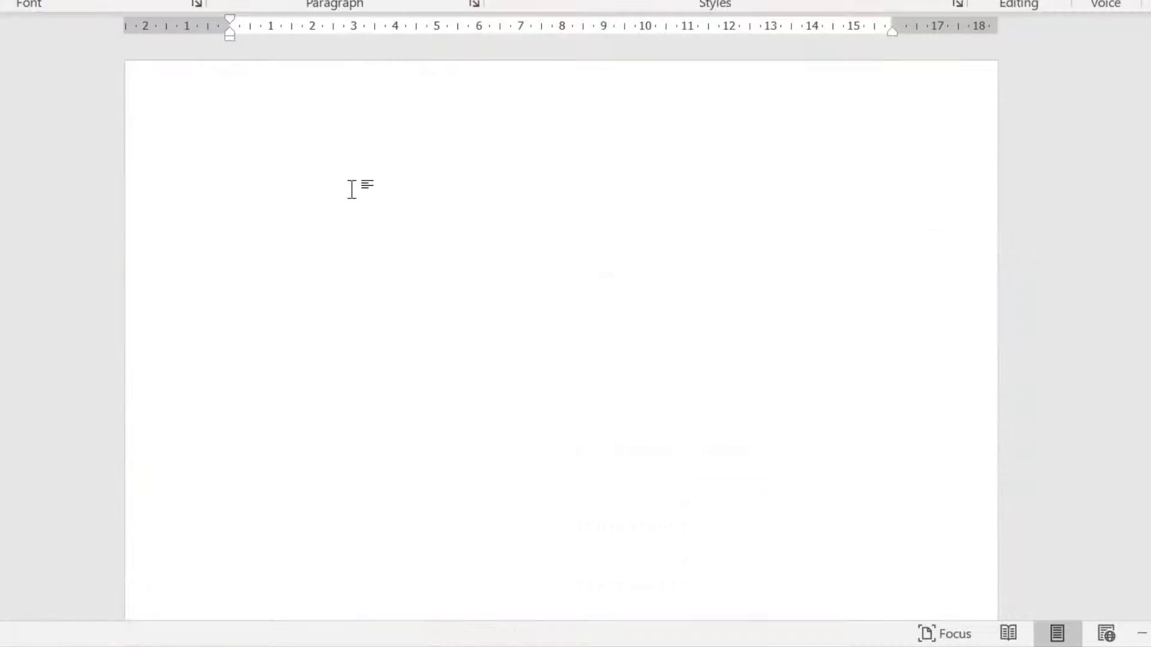
right_click(352, 189)
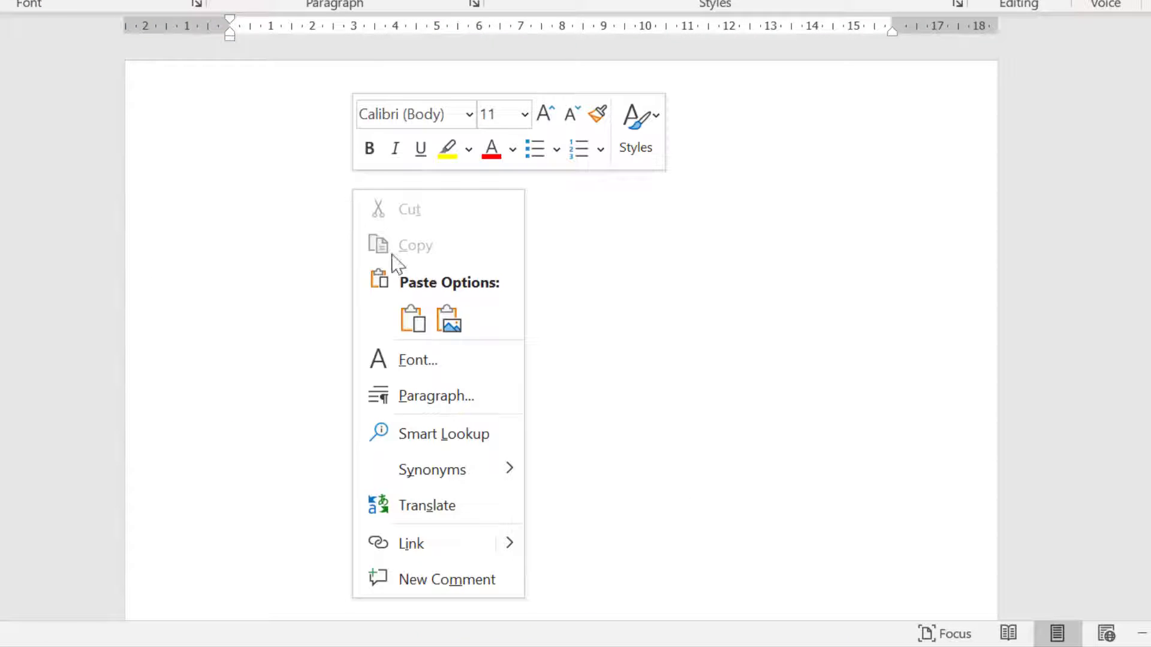
left_click(412, 316)
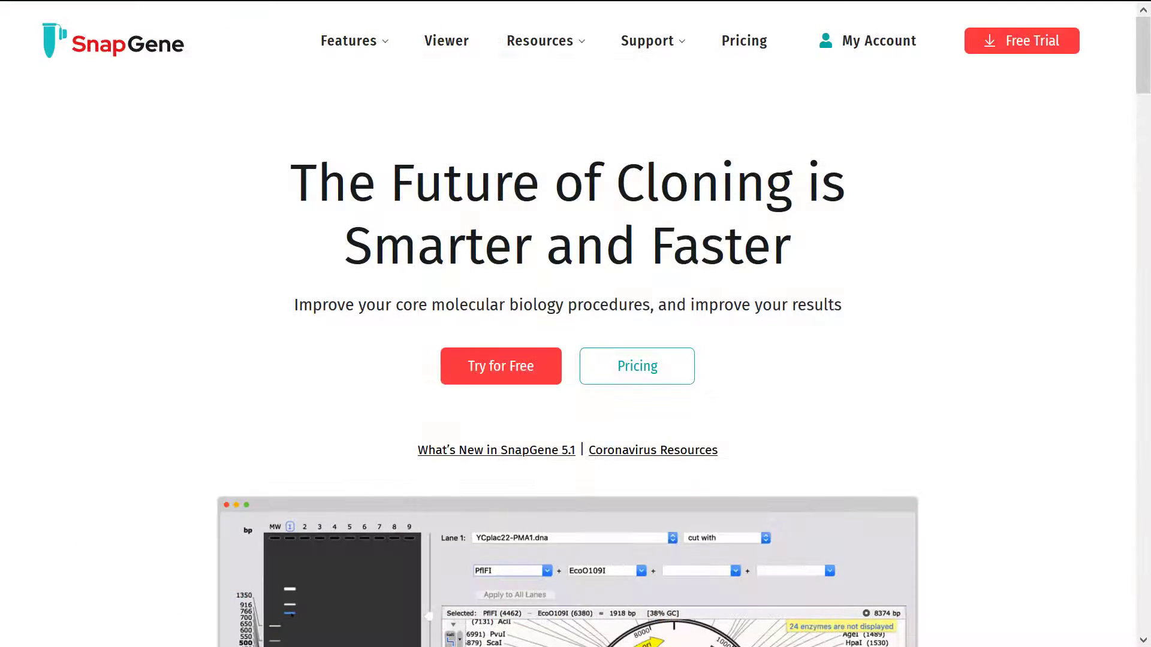
scroll(576, 323, "down", 4)
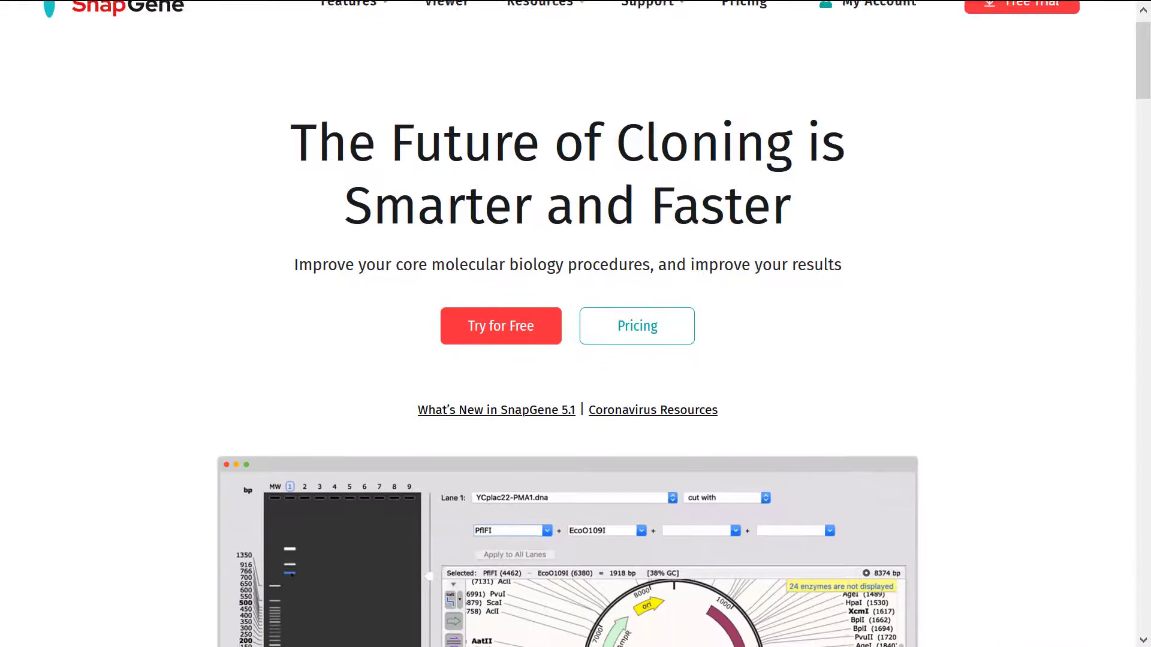
scroll(575, 323, "down", 6)
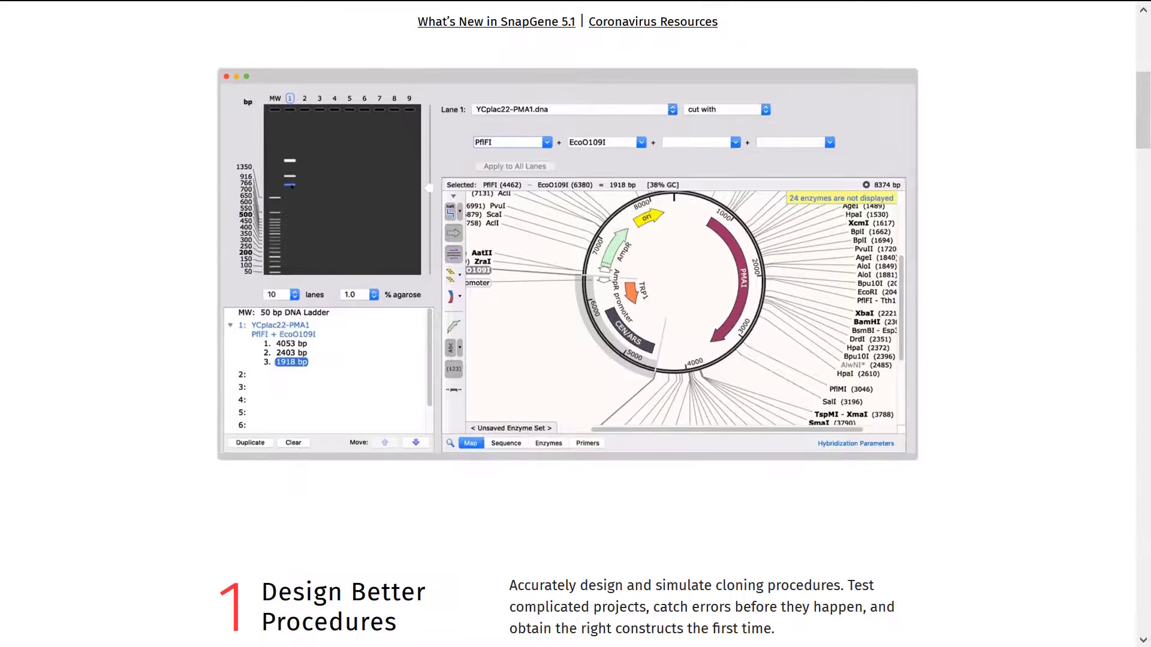
scroll(575, 323, "down", 3)
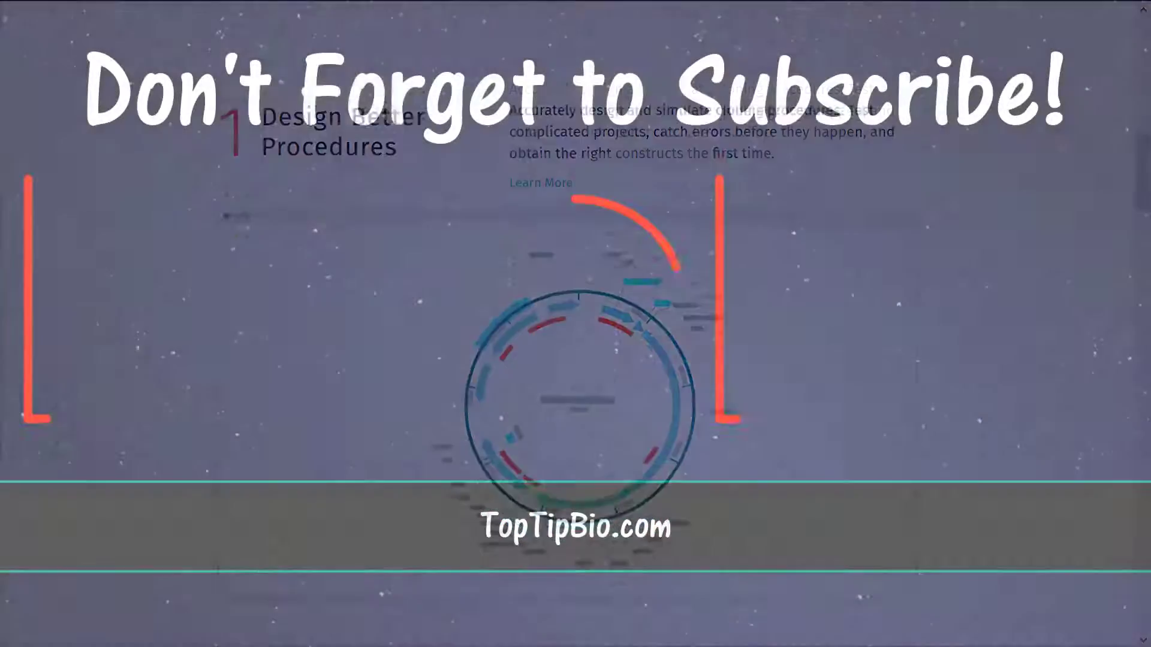